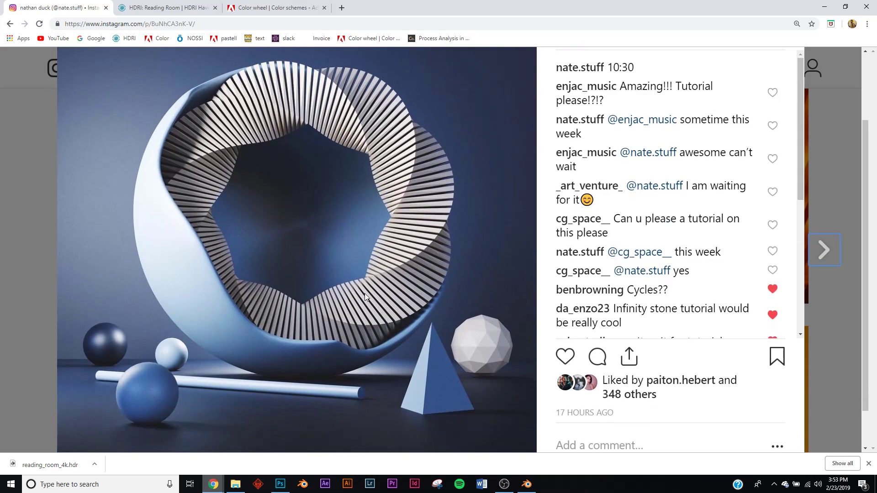
Step: Scroll the 3D-render post's comments, then close the post to reach the profile page
scroll(363, 204, "up", 1)
scroll(704, 204, "down", 1)
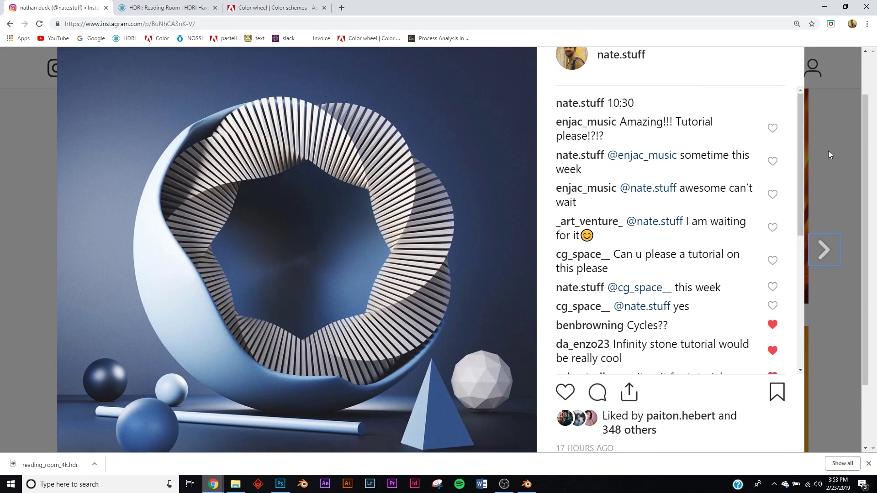
left_click(843, 64)
scroll(424, 273, "up", 10)
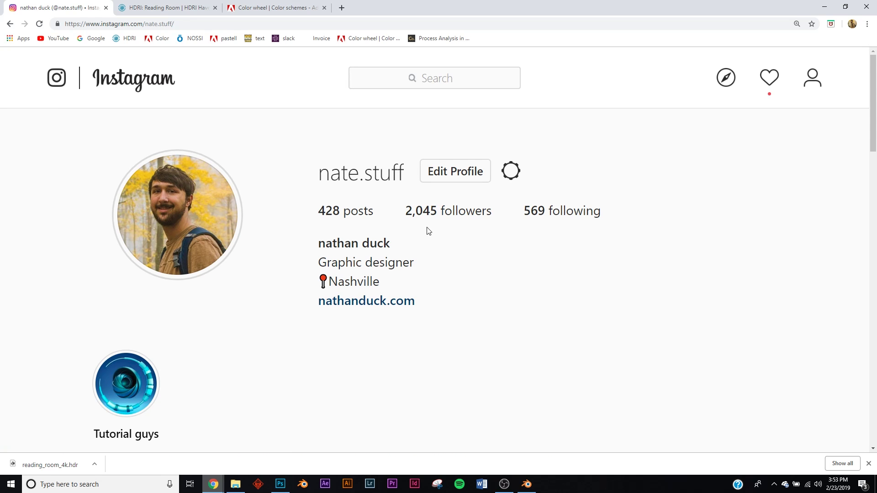
Step: Switch to Blender and add a mesh plane scaled up 8 times
left_click(824, 7)
left_click(396, 225)
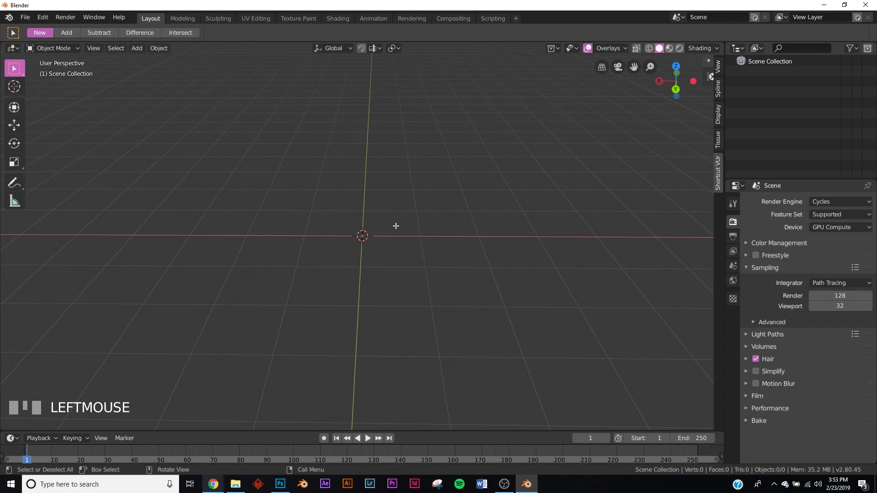
key("shift+a")
mouse_move(362, 81)
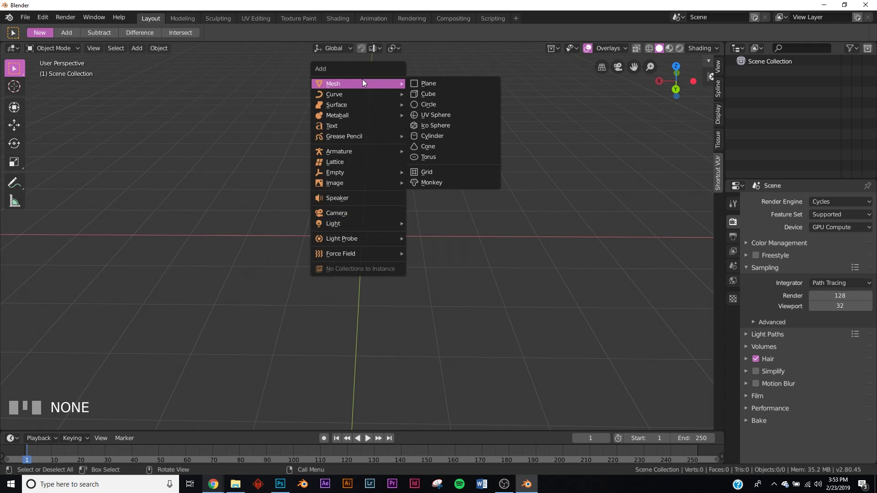
left_click(421, 80)
key("s")
key("8")
key("Return")
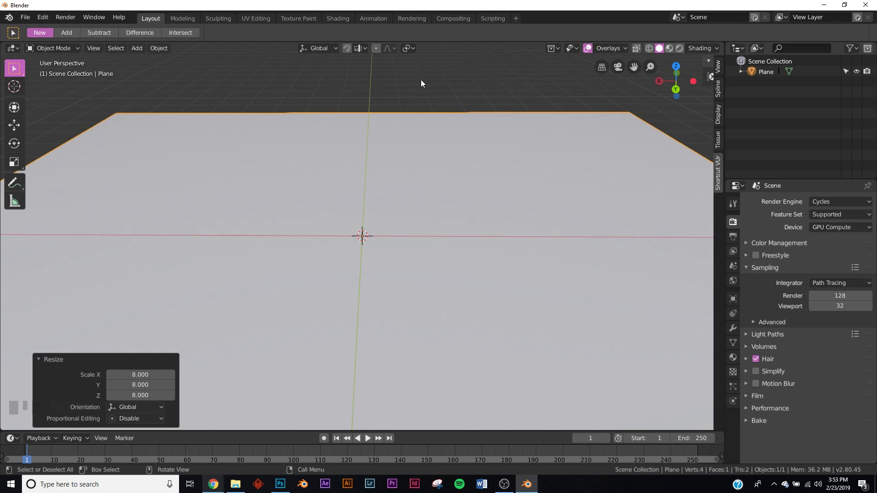
left_click(49, 358)
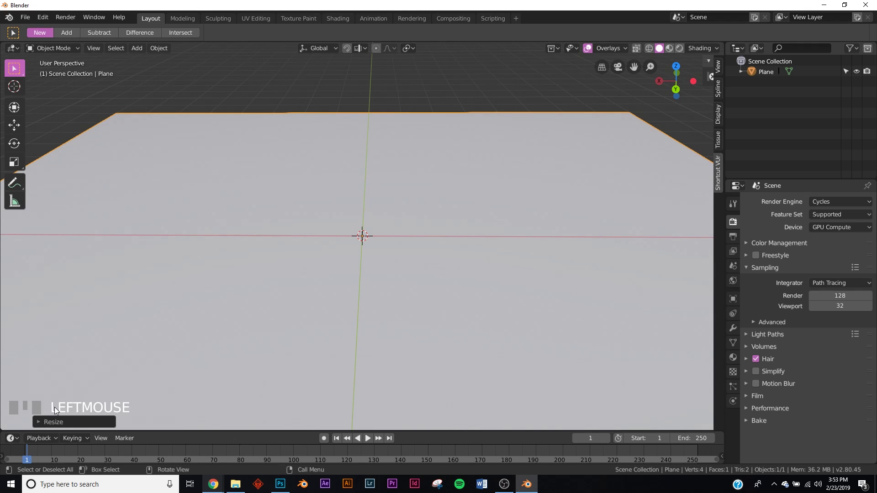
Step: Check the enlarged plane from the top view and from low perspective angles
key("s")
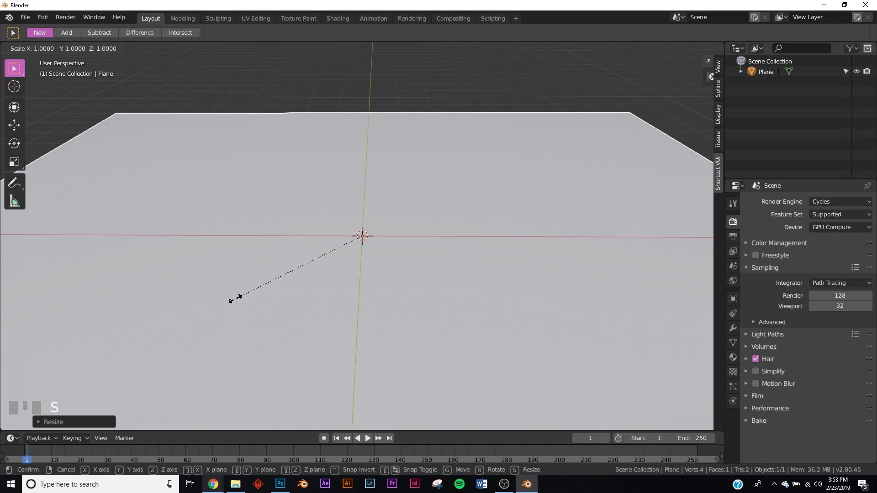
key("Escape")
right_click(250, 295)
left_click(347, 251)
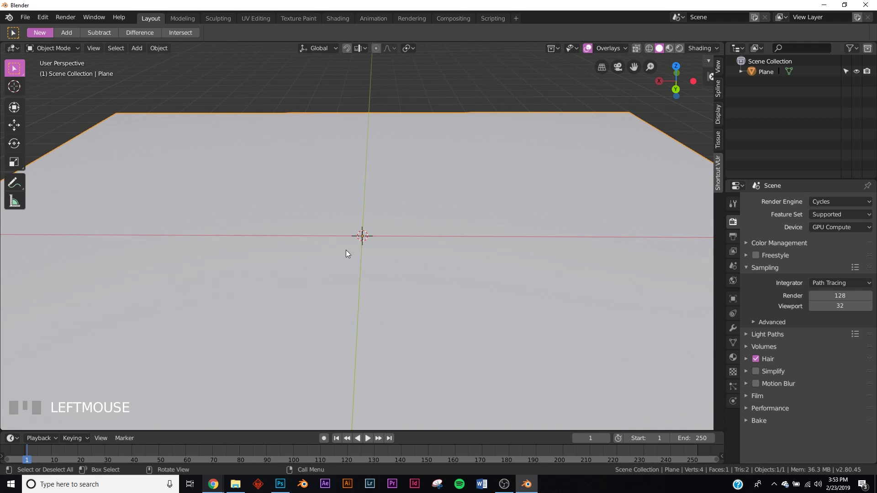
key("KP_7")
right_click(340, 260)
middle_click_drag(211, 276, 325, 224)
scroll(326, 224, "down", 5)
middle_click_drag(347, 264, 363, 249)
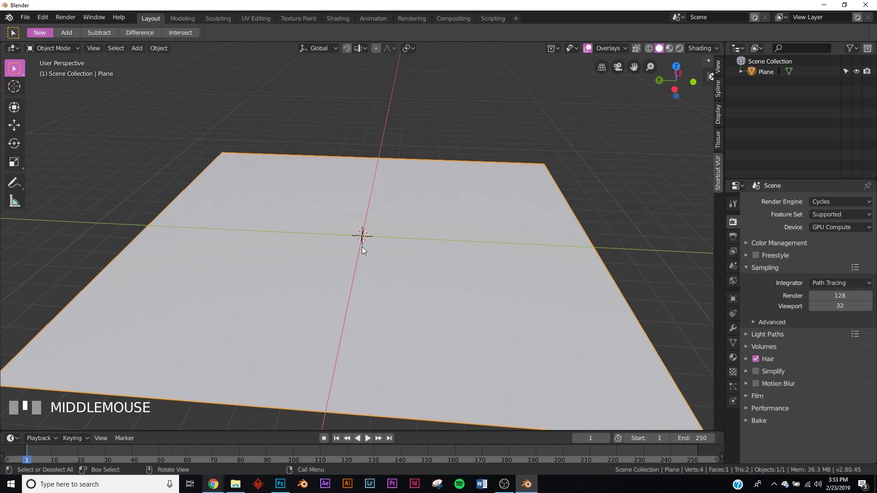
scroll(363, 248, "down", 1)
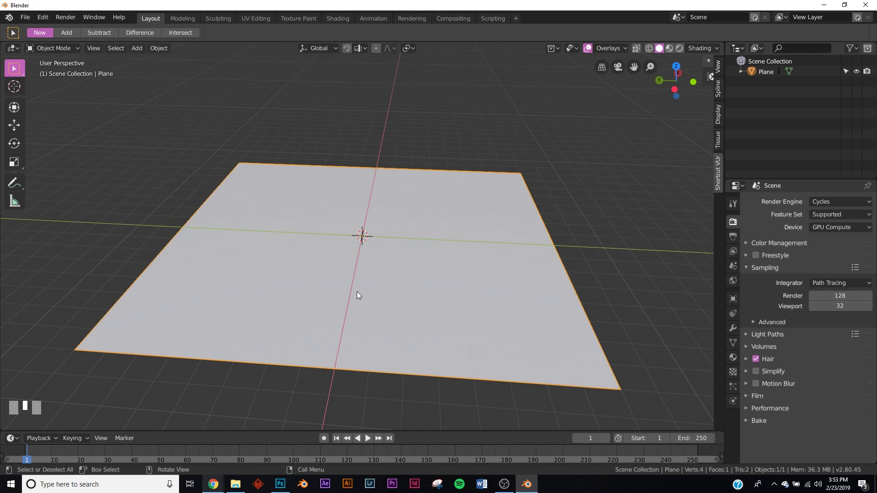
middle_click_drag(357, 293, 364, 267)
Step: Hide the ground plane and add a cube to the scene
key("h")
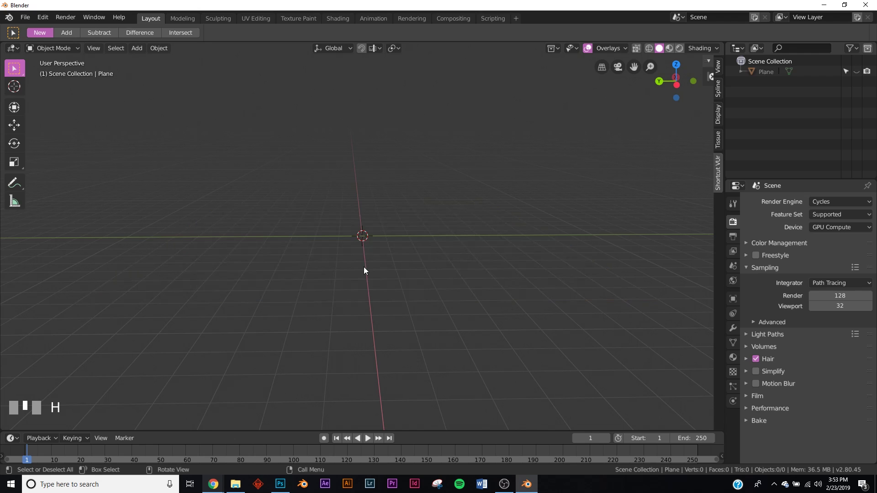
scroll(385, 222, "up", 1)
key("shift+a")
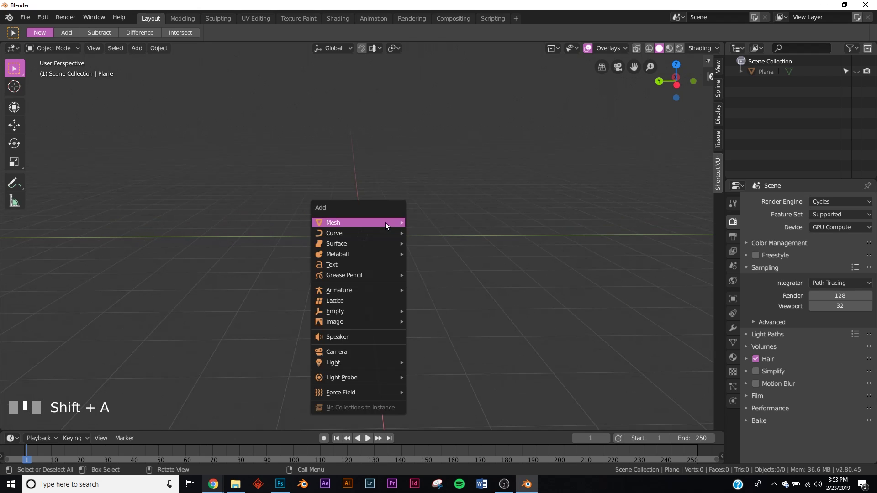
mouse_move(385, 222)
left_click(432, 233)
scroll(404, 237, "up", 1)
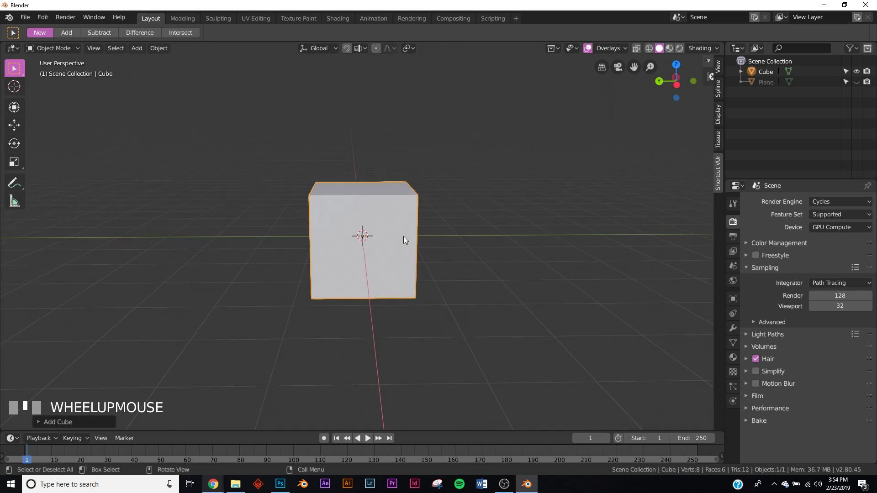
middle_click_drag(404, 237, 393, 237)
scroll(408, 364, "up", 4)
middle_click_drag(406, 364, 361, 236)
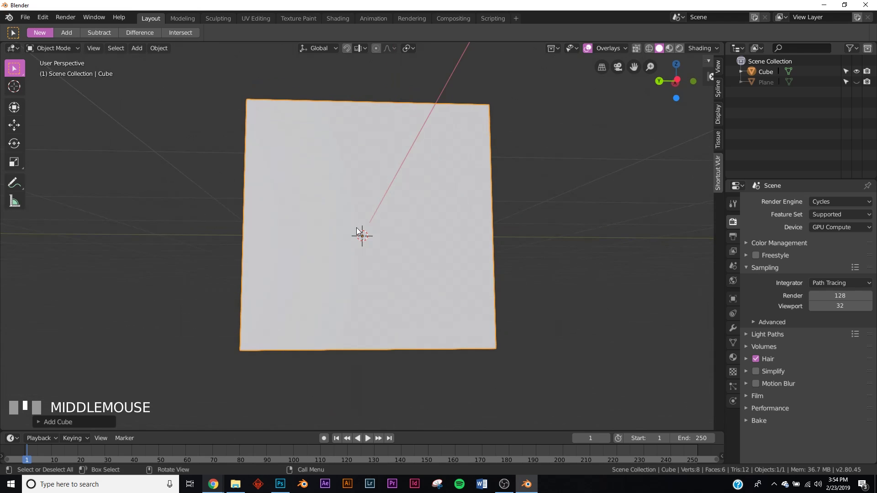
middle_click_drag(368, 239, 366, 249)
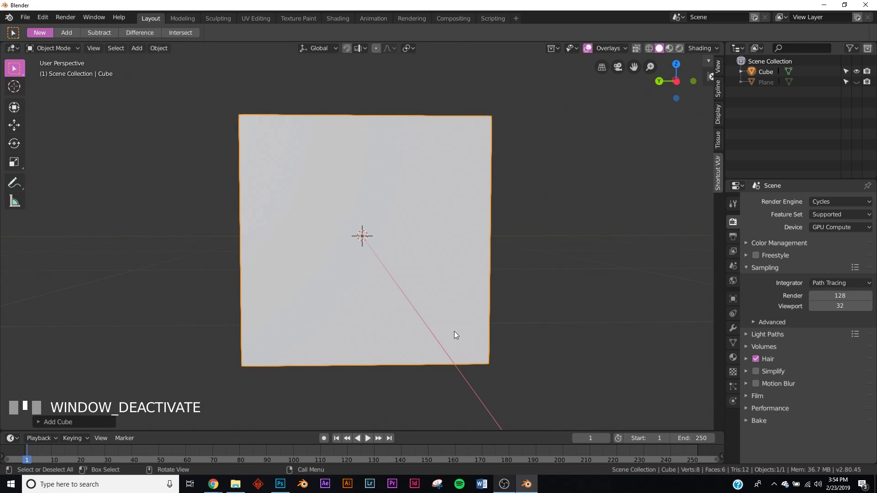
Step: Try reshaping the cube's mesh with the Transform tool, cancelling a stray rotation
key("Tab")
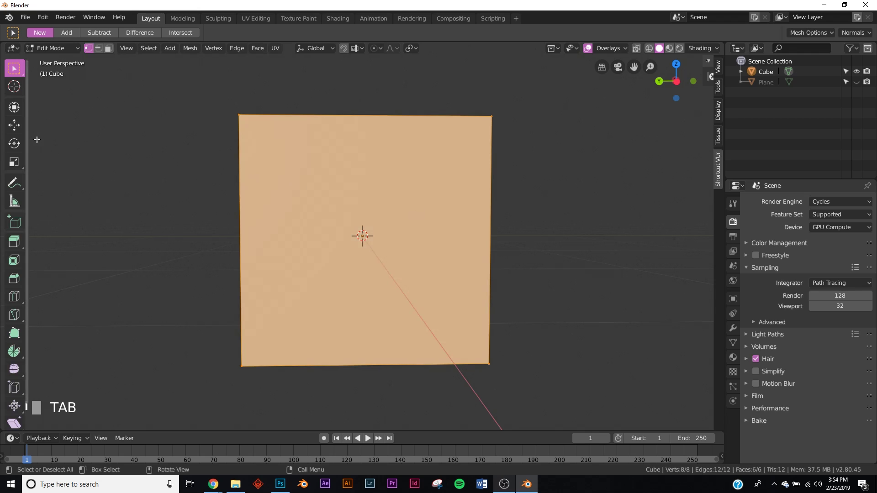
left_click(14, 108)
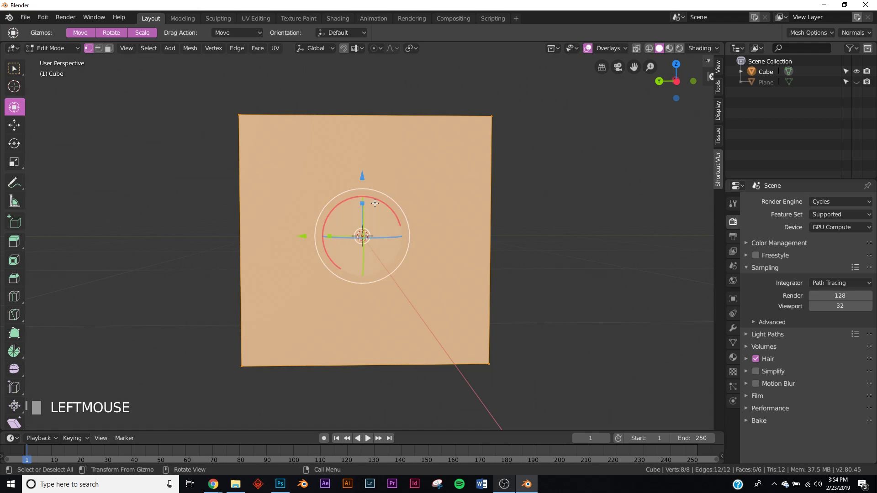
left_click_drag(362, 177, 361, 111, "ctrl")
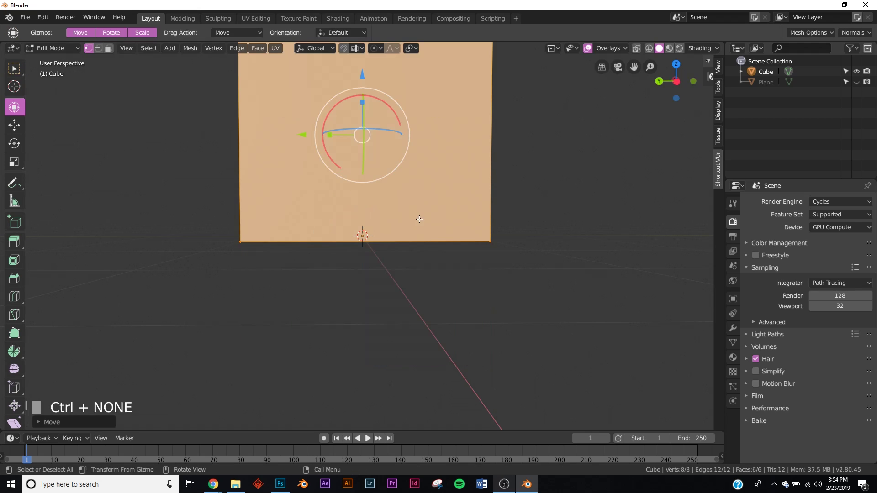
middle_click_drag(361, 111, 429, 244)
key("Tab")
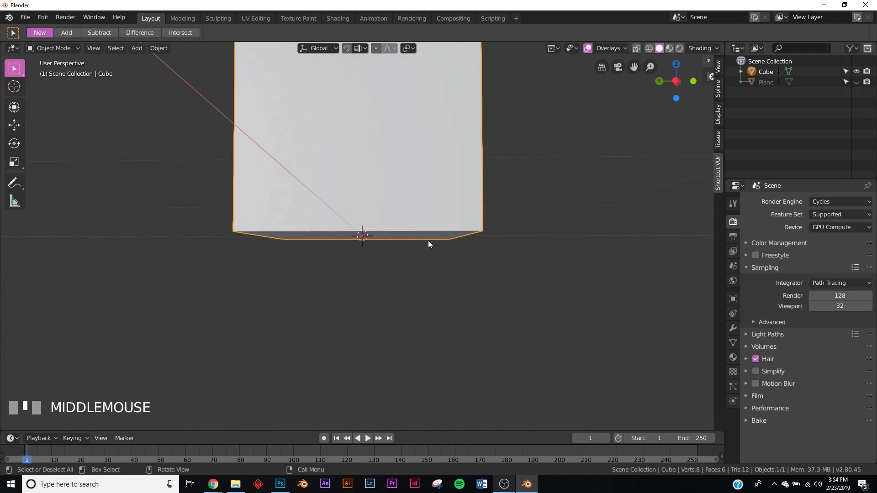
key("r")
key("r")
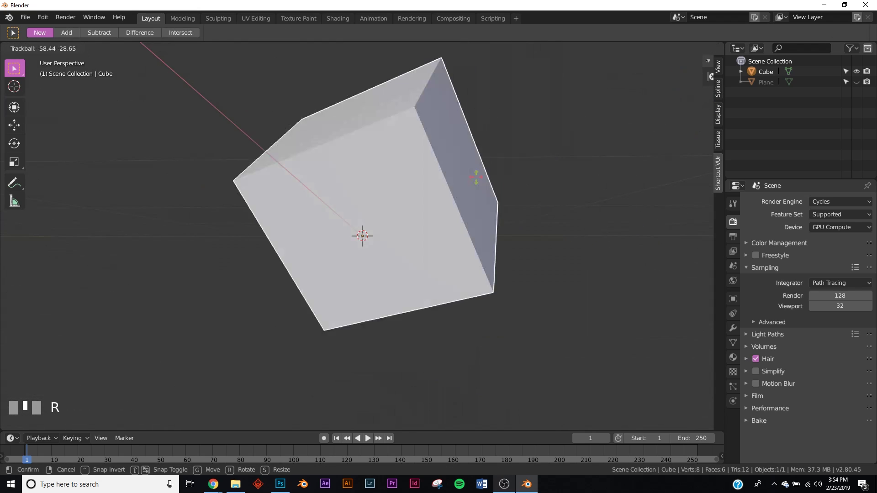
right_click(401, 202)
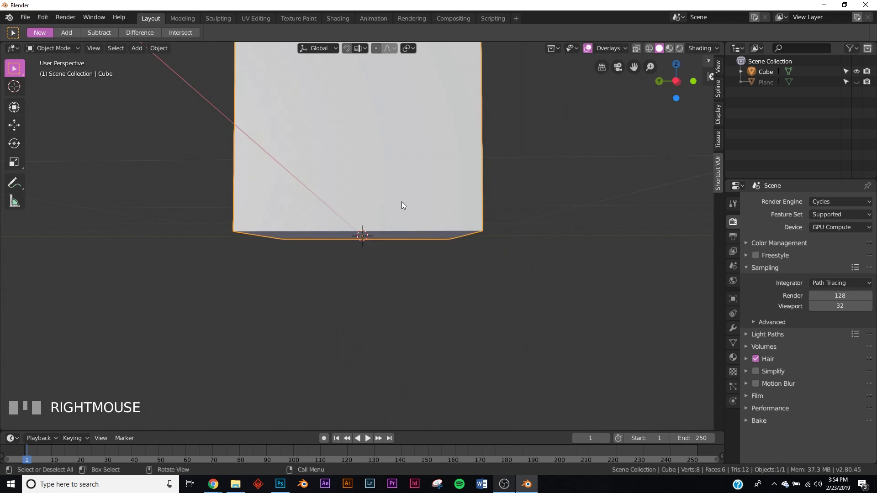
middle_click_drag(401, 202, 385, 284, "shift")
Step: Select the cube's top face and lower it 1.823 m into a thin slab
key("Tab")
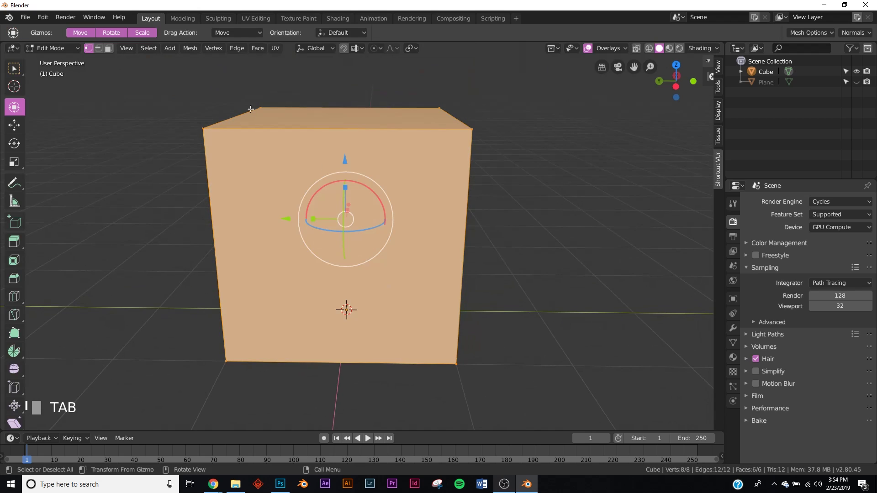
left_click(109, 48)
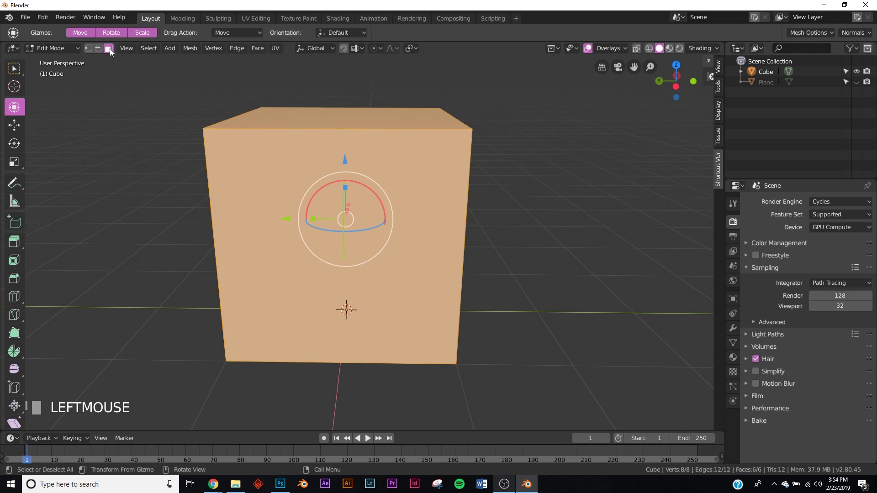
left_click(314, 117)
middle_click_drag(314, 117, 356, 106)
scroll(357, 106, "down", 2)
left_click_drag(356, 105, 351, 255)
mouse_move(384, 292)
middle_mouse_down()
mouse_move(387, 304)
mouse_move(385, 293)
middle_mouse_up()
left_click_drag(341, 265, 343, 270)
key("Tab")
middle_click_drag(377, 270, 383, 281)
scroll(384, 281, "down", 3)
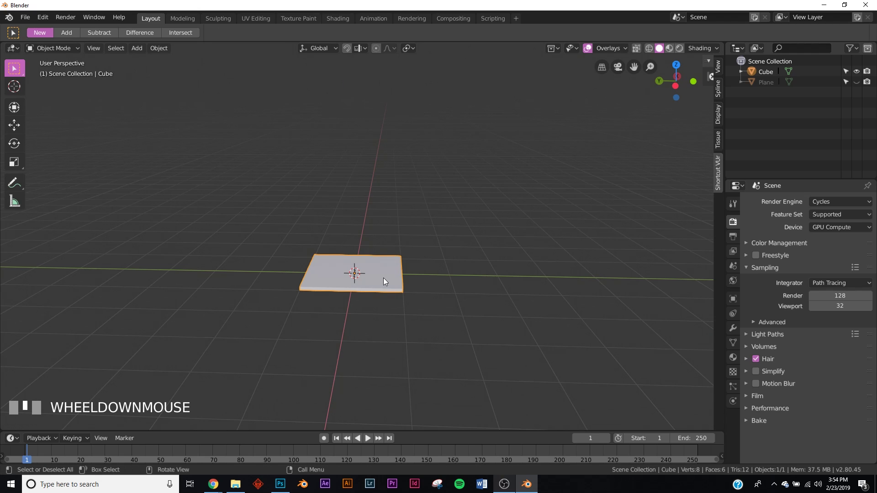
Step: Add an Array modifier to the slab with X offset 0 and Z relative offset 1.5
left_click(733, 329)
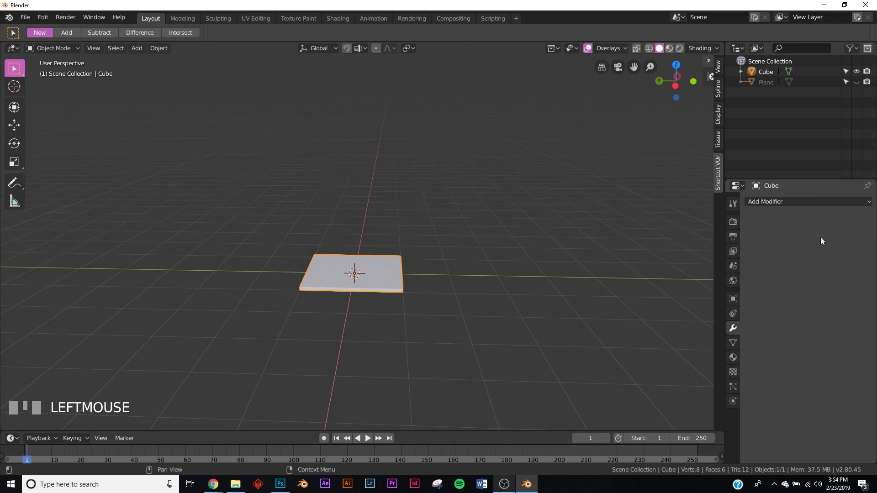
left_click(791, 203)
left_click(669, 225)
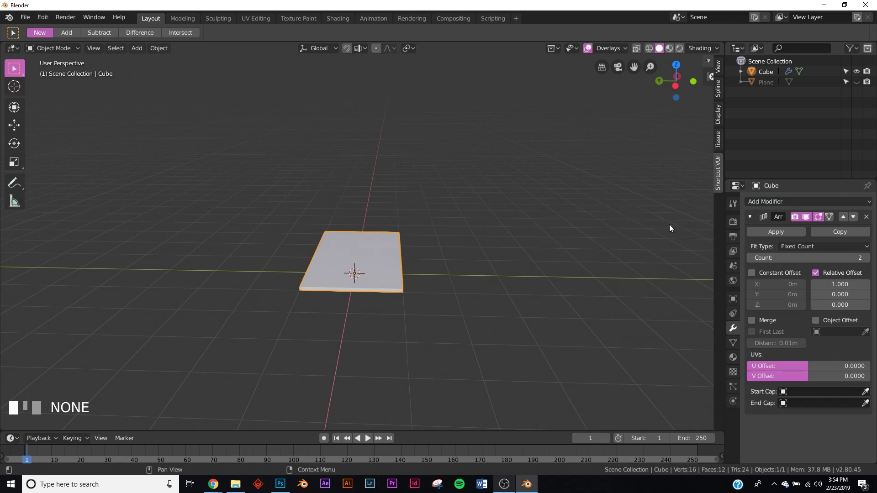
left_click(831, 282)
key("KP_Enter")
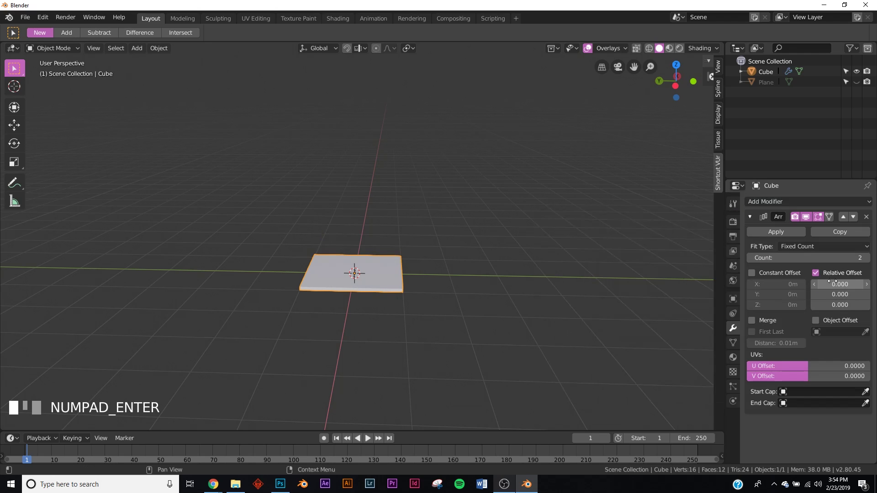
left_click_drag(839, 305, 861, 305)
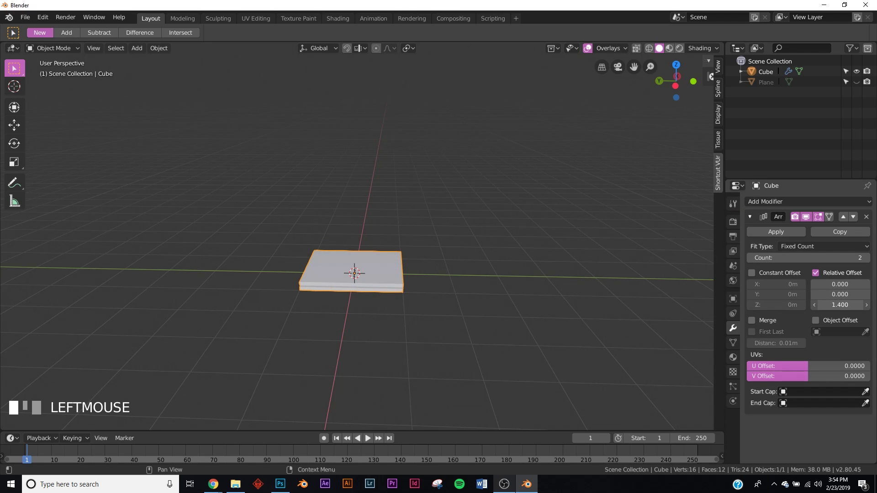
middle_click_drag(383, 328, 391, 270)
left_click_drag(847, 305, 850, 305)
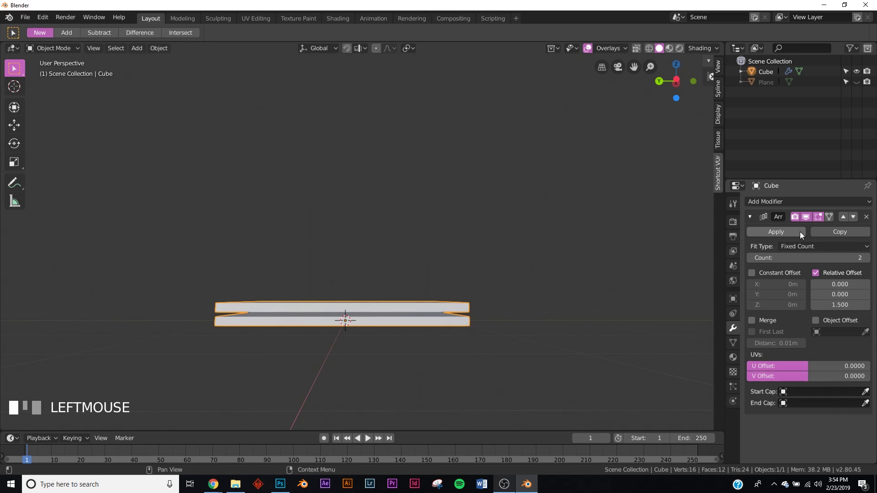
Step: Set the array count to 200 and view the resulting stacked tower
left_click(790, 259)
type("200")
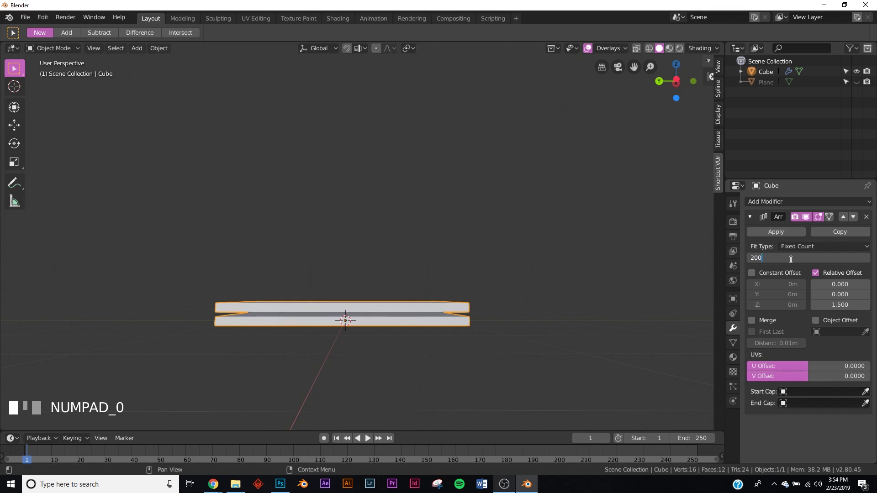
key("KP_Enter")
scroll(438, 210, "down", 3)
middle_click_drag(438, 212, 427, 241)
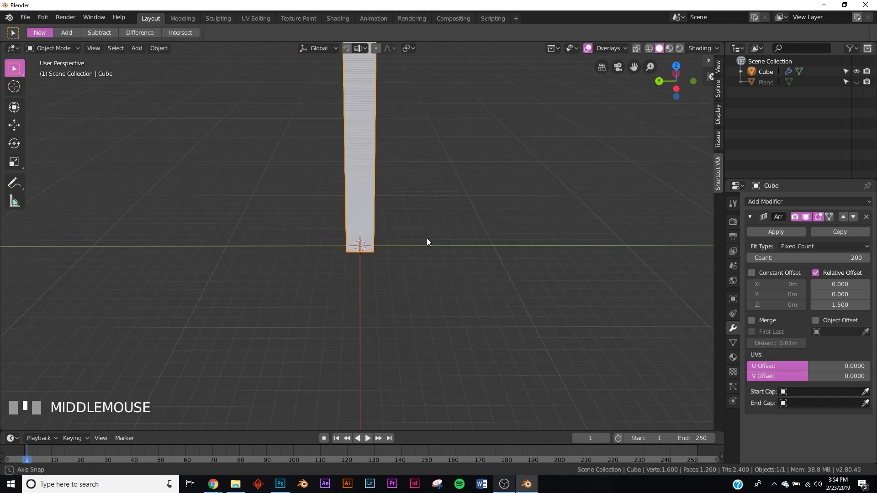
scroll(419, 203, "down", 2)
middle_click_drag(419, 204, 394, 184)
scroll(408, 213, "up", 2)
middle_click_drag(409, 216, 465, 247)
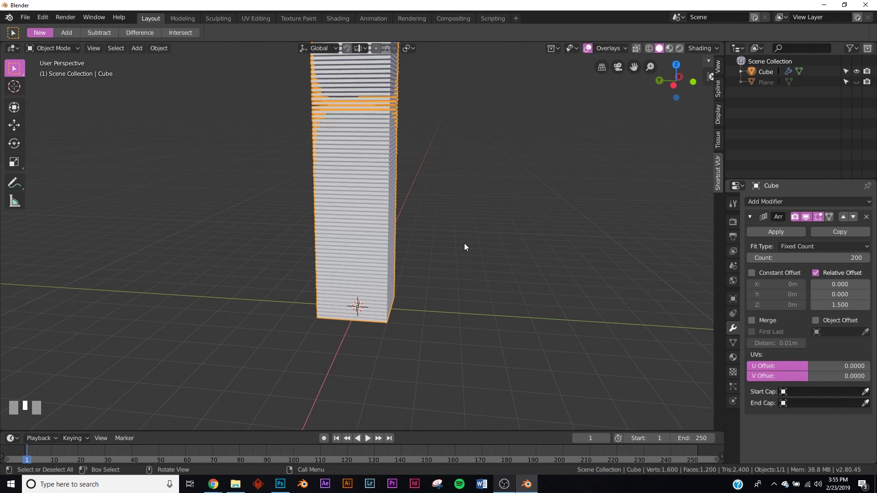
Step: Add a Simple Deform twisting the tower around the Z axis by 360°
left_click(751, 218)
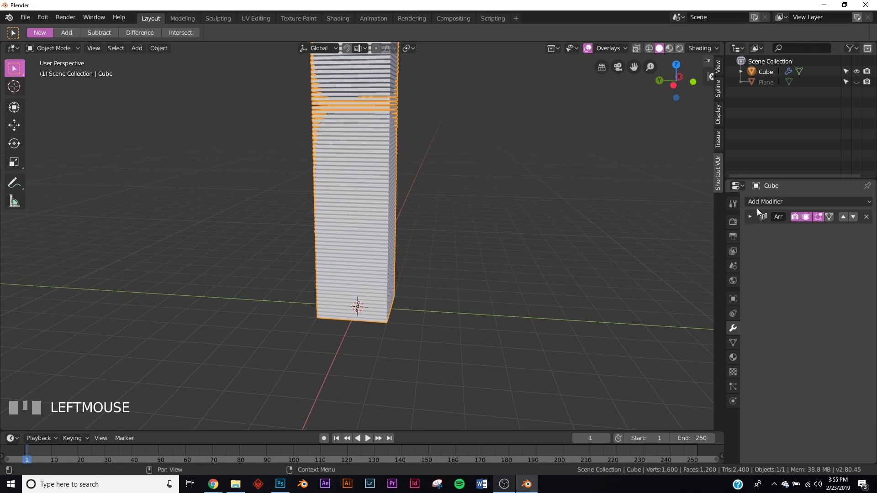
left_click(762, 203)
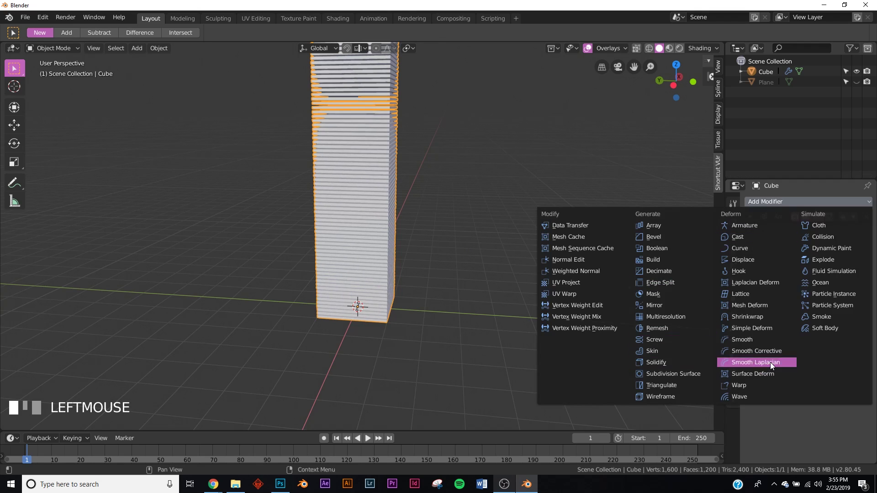
left_click(770, 327)
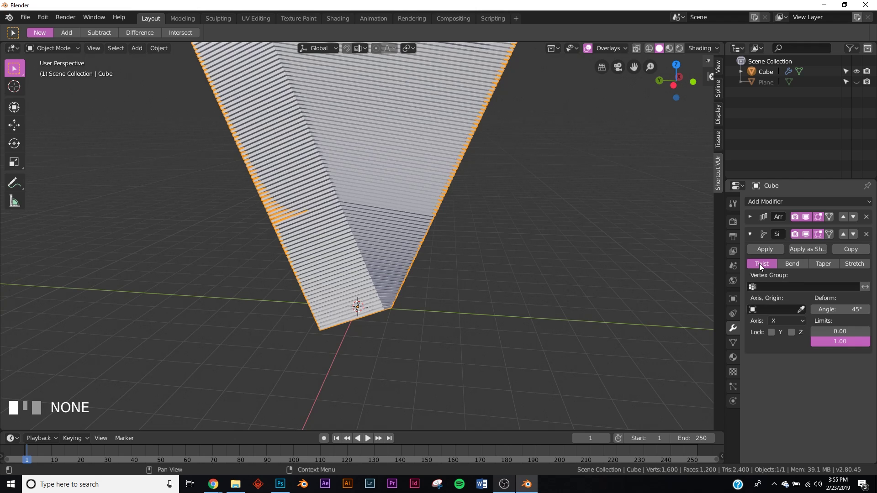
left_click(797, 321)
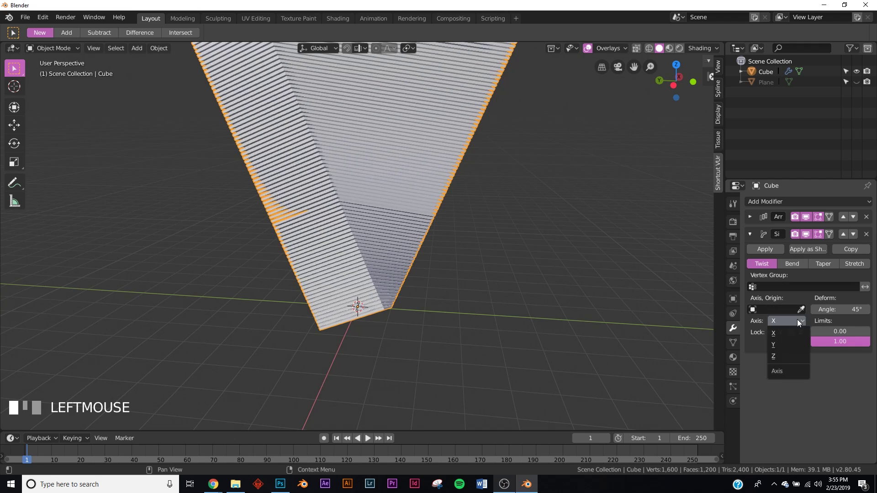
left_click(786, 356)
scroll(492, 242, "down", 3)
middle_click_drag(430, 170, 419, 232, "shift")
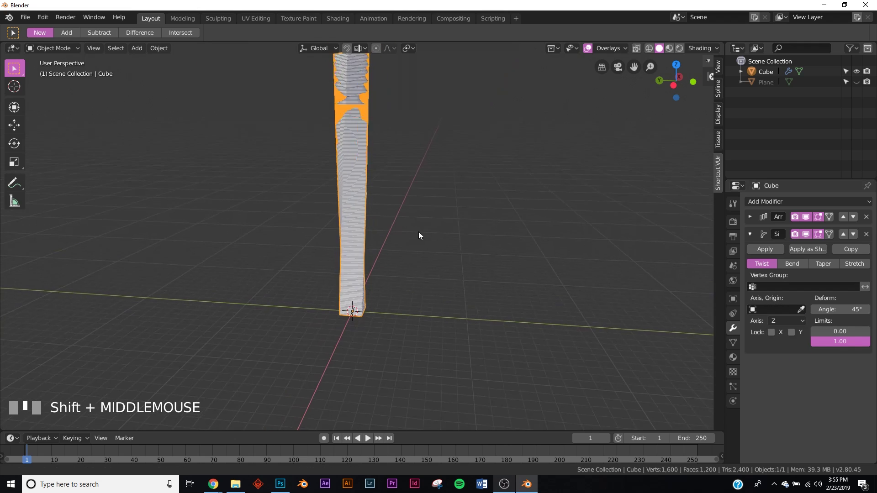
left_click(588, 49)
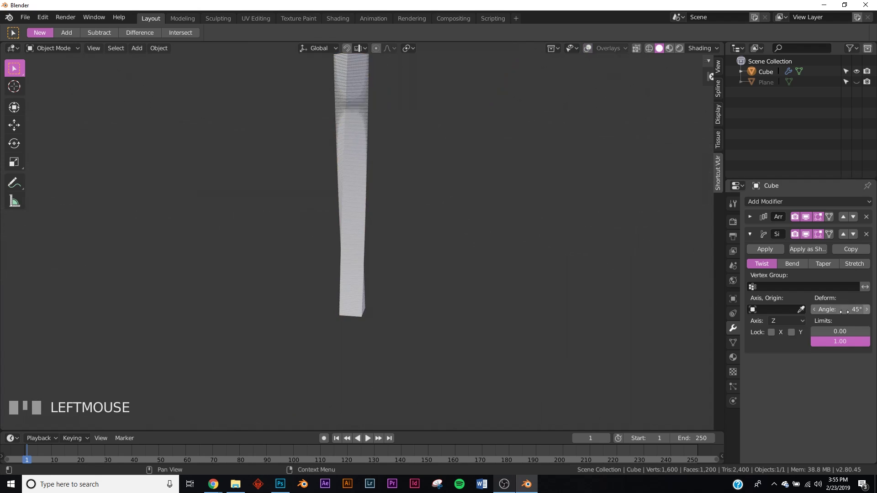
scroll(491, 210, "up", 2)
middle_click_drag(492, 210, 492, 224, "shift")
left_click_drag(844, 309, 873, 309)
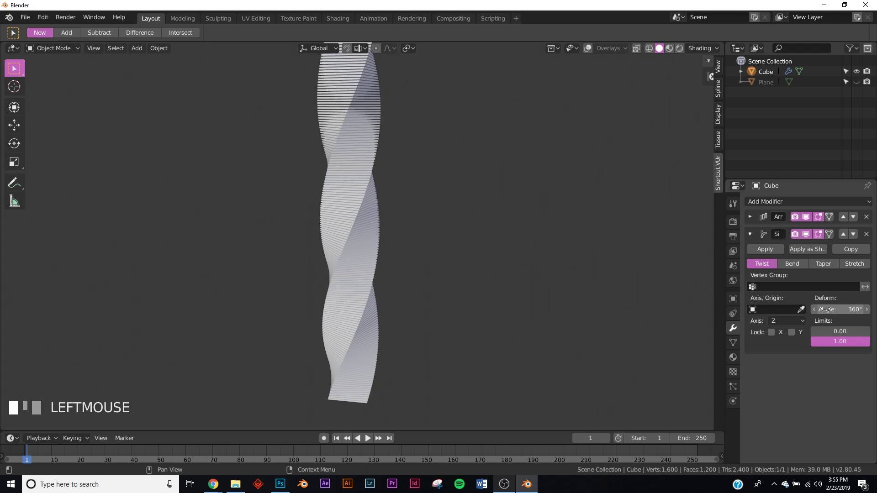
Step: Duplicate the twist deformation and collapse the twist modifier panels
left_click(851, 249)
middle_click_drag(366, 229, 376, 201)
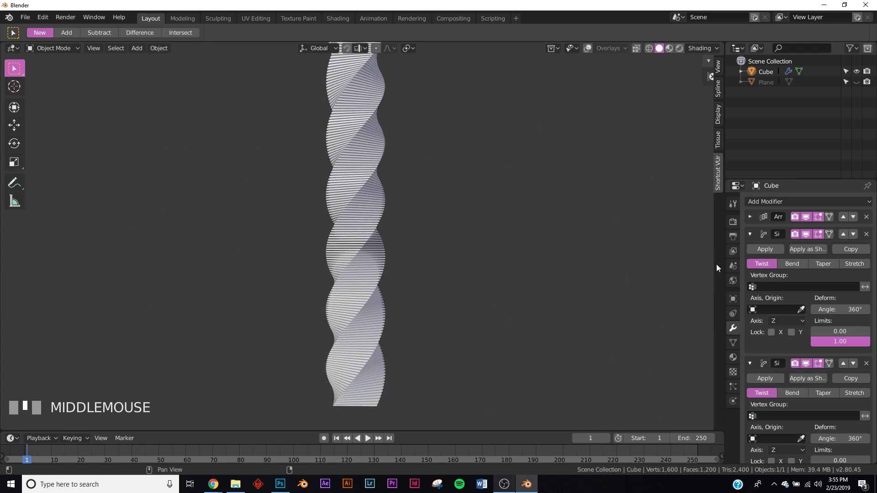
left_click(750, 234)
left_click(751, 251)
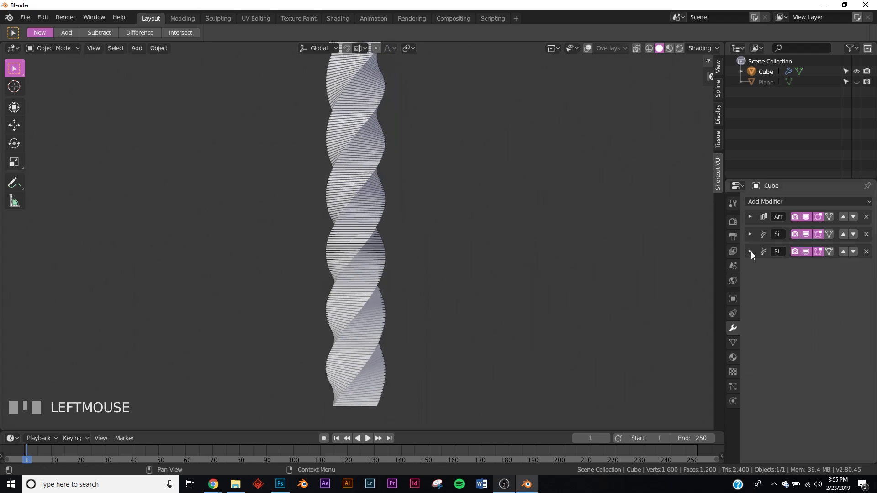
Step: Add another Simple Deform set to Bend at 360° to close the tower into a ring
left_click(790, 203)
left_click(771, 327)
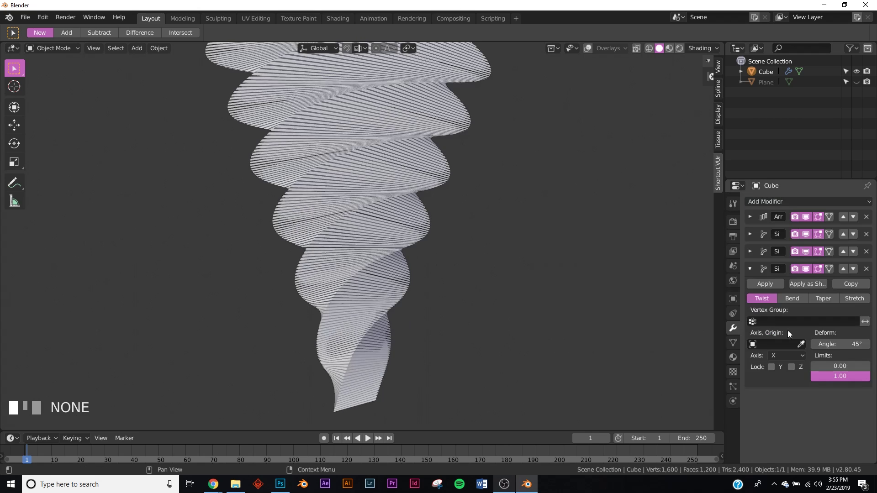
left_click(794, 299)
middle_click_drag(460, 270, 641, 131)
left_click(589, 48)
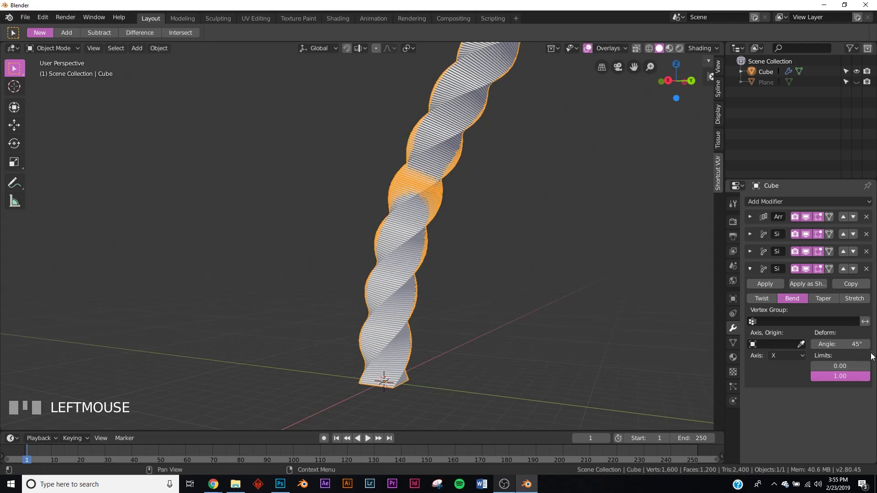
left_click_drag(840, 344, 875, 344)
middle_click_drag(406, 318, 389, 199, "shift")
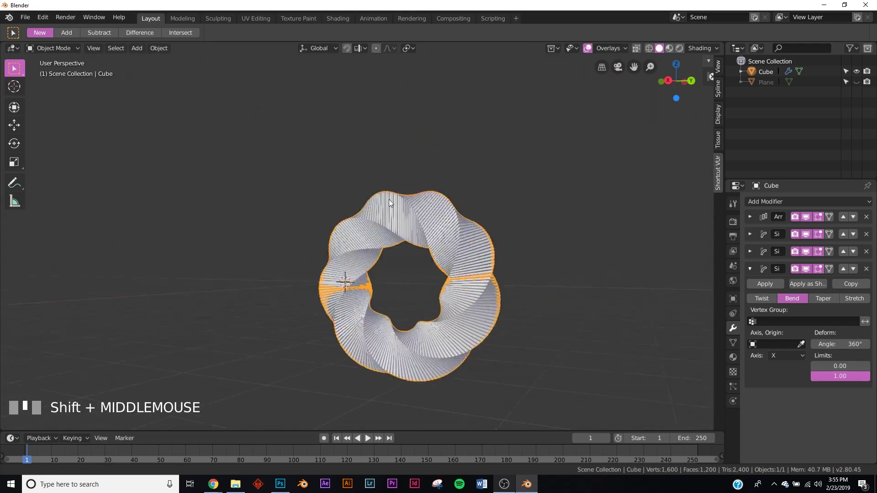
scroll(280, 225, "up", 5)
middle_click_drag(280, 225, 275, 225, "shift")
scroll(341, 235, "up", 6)
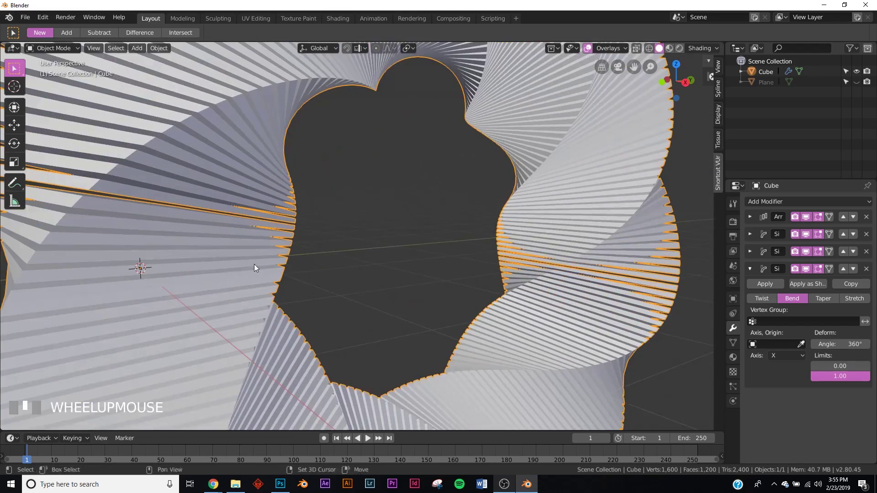
middle_click_drag(254, 264, 338, 237)
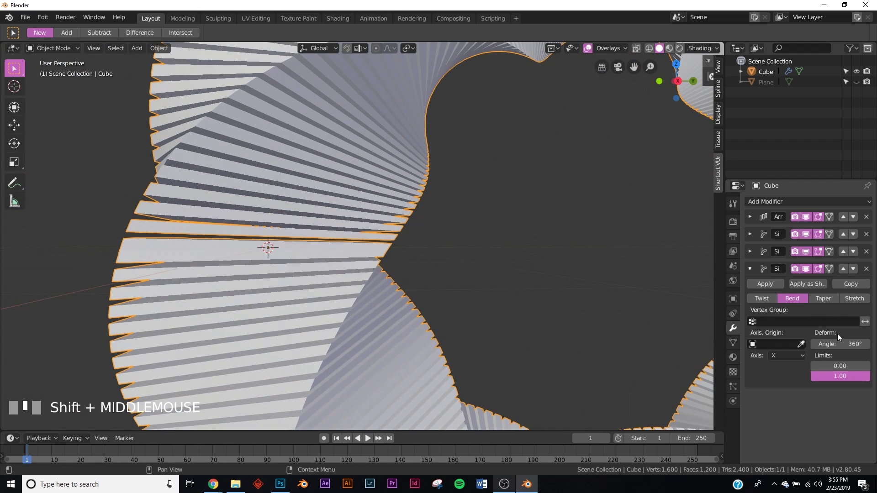
left_click_drag(849, 344, 855, 344)
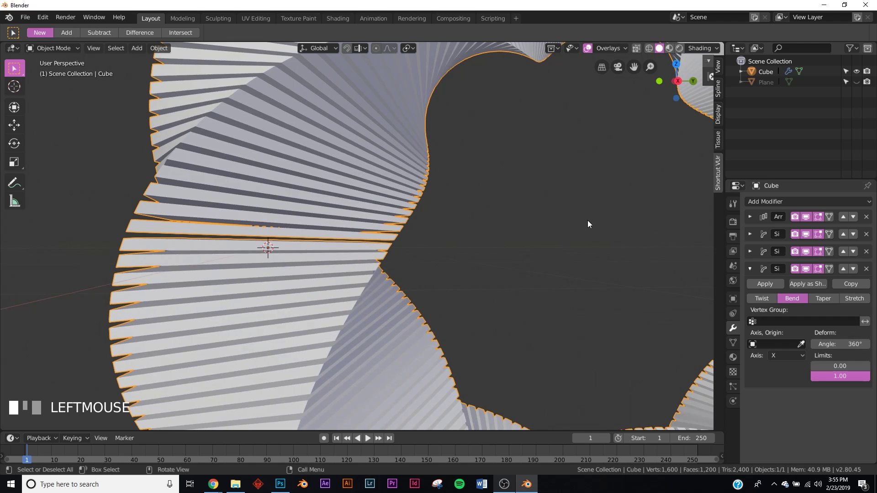
scroll(588, 221, "down", 6)
middle_click_drag(609, 218, 530, 223, "shift")
left_click(750, 217)
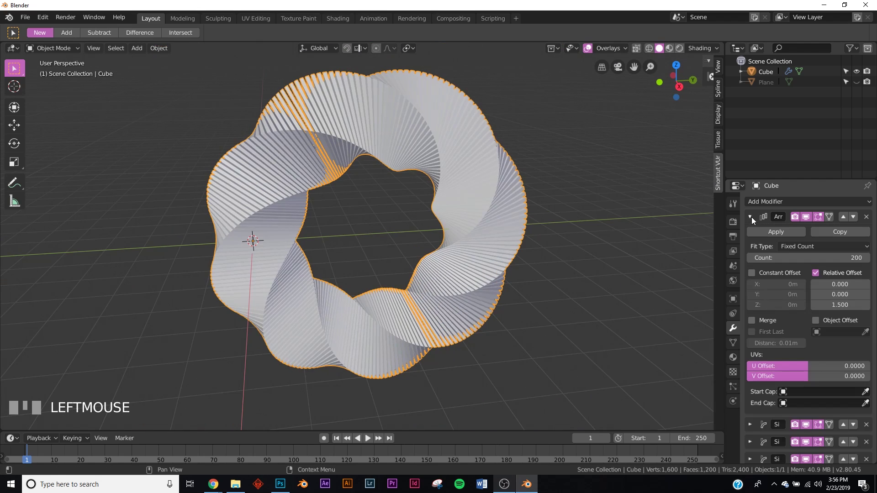
left_click_drag(808, 258, 850, 259)
left_click(850, 259)
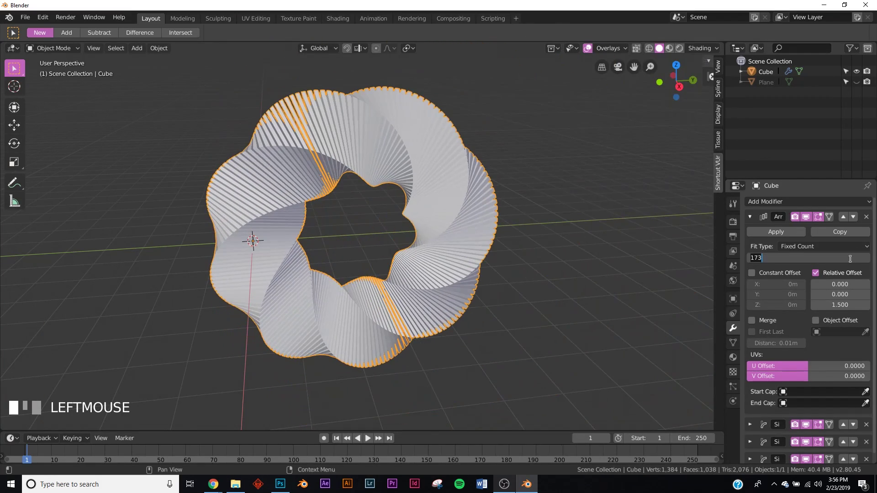
type("200")
key("KP_Enter")
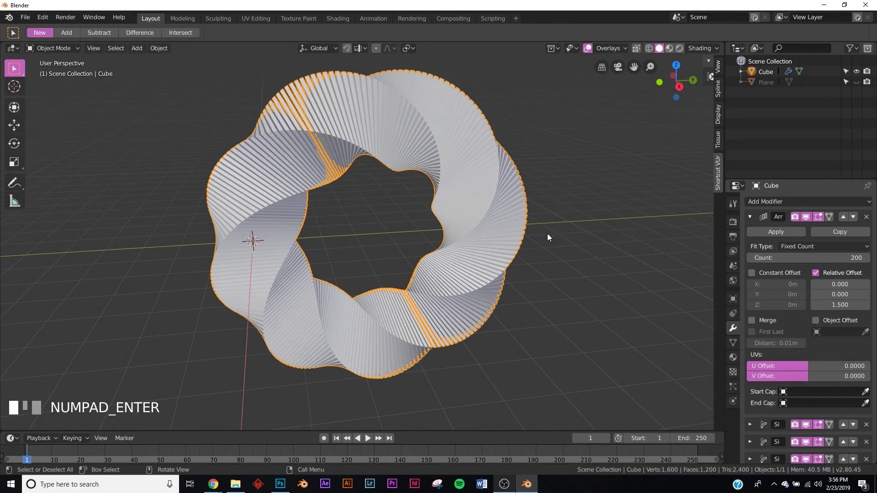
middle_click_drag(547, 253, 518, 224)
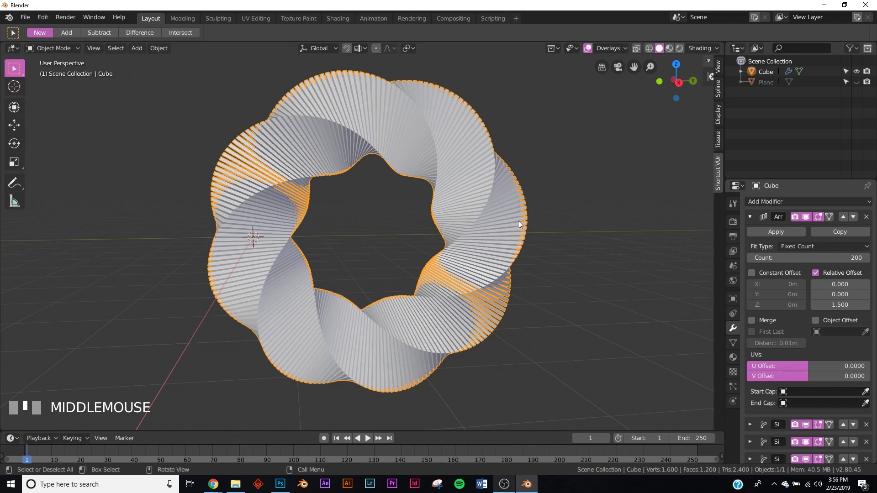
key("grave")
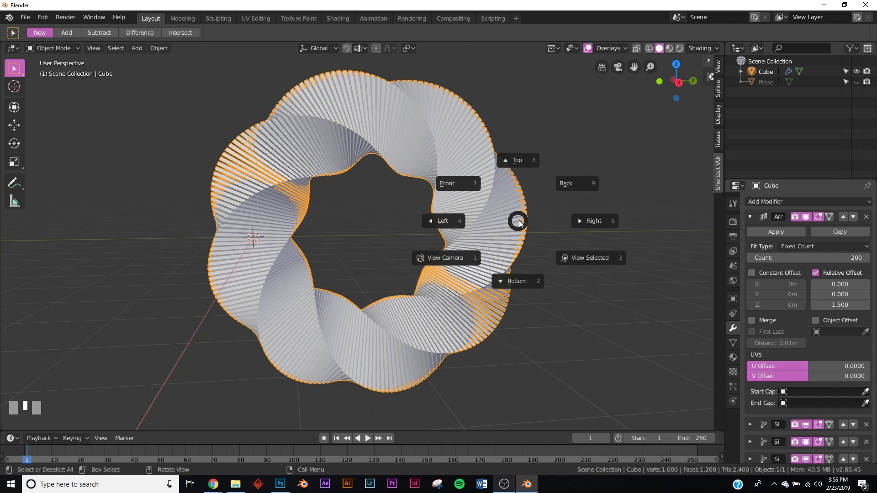
Step: From the Left view, move the ring toward the centre and raise it along Z
left_click(453, 220)
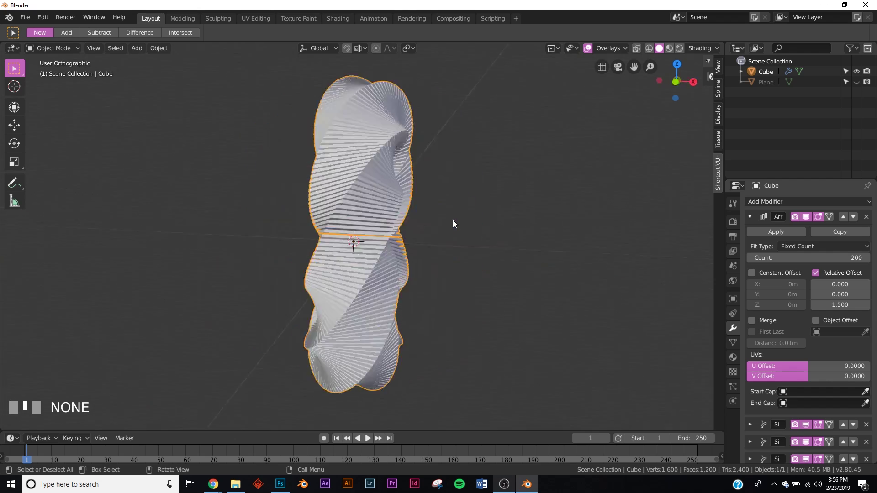
left_click(14, 107)
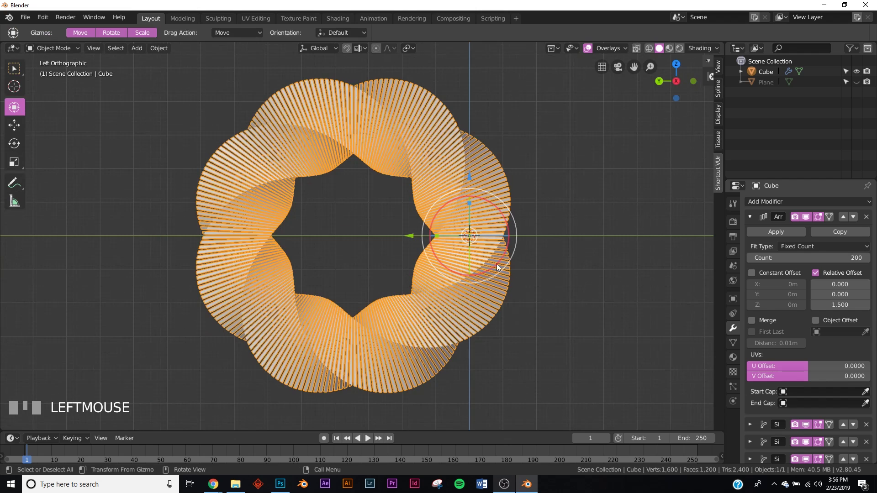
middle_click_drag(577, 298, 482, 294, "shift")
left_click_drag(281, 236, 398, 238)
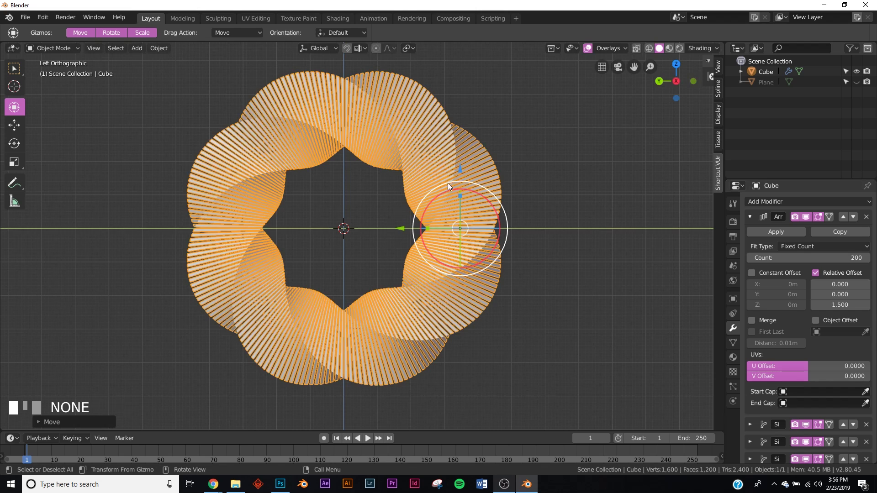
left_click_drag(447, 183, 448, 398)
Step: Unhide the floor plane in the Outliner beneath the lifted ring
middle_click_drag(377, 375, 394, 326)
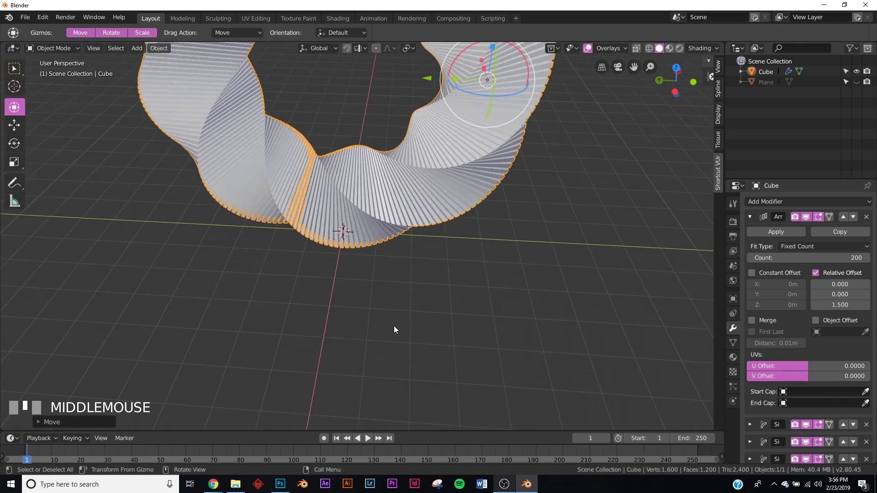
scroll(393, 325, "down", 4)
left_click(856, 82)
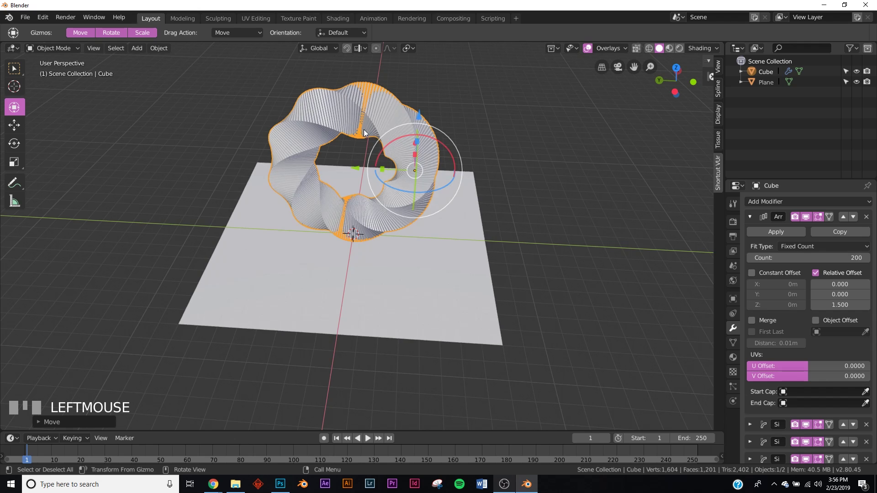
key("s")
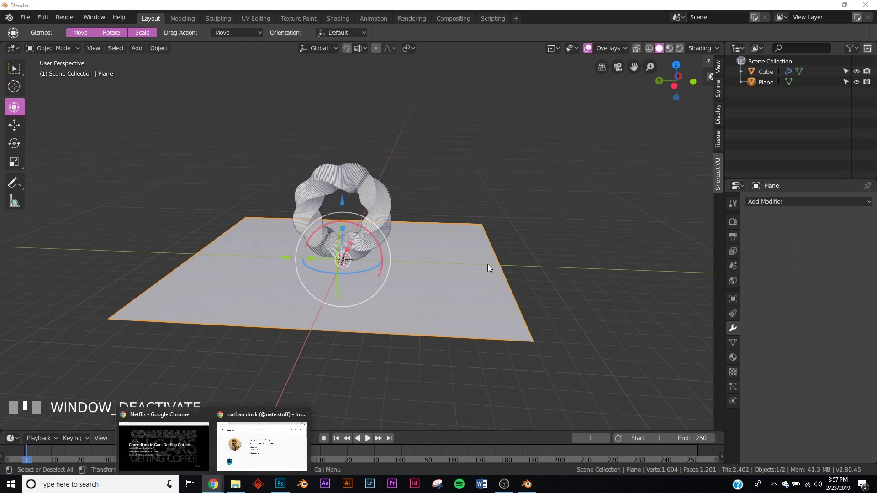
mouse_move(213, 484)
left_click(262, 447)
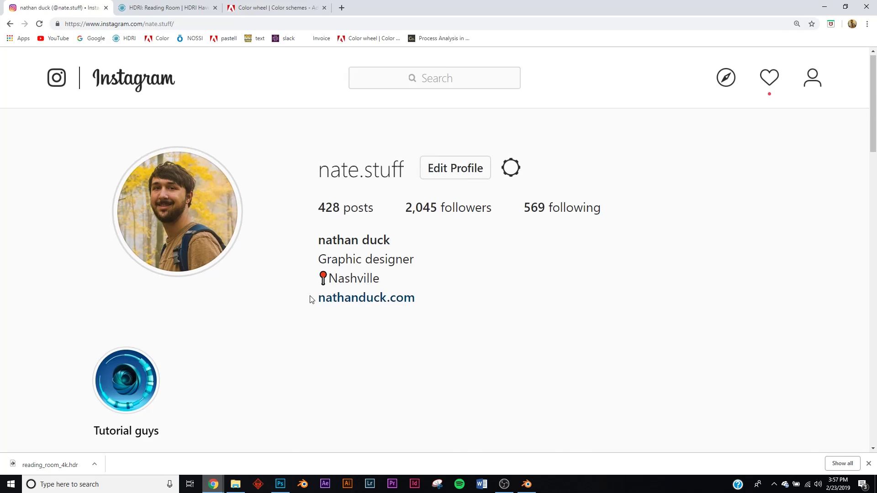
scroll(270, 318, "down", 8)
scroll(270, 319, "up", 3)
left_click(271, 318)
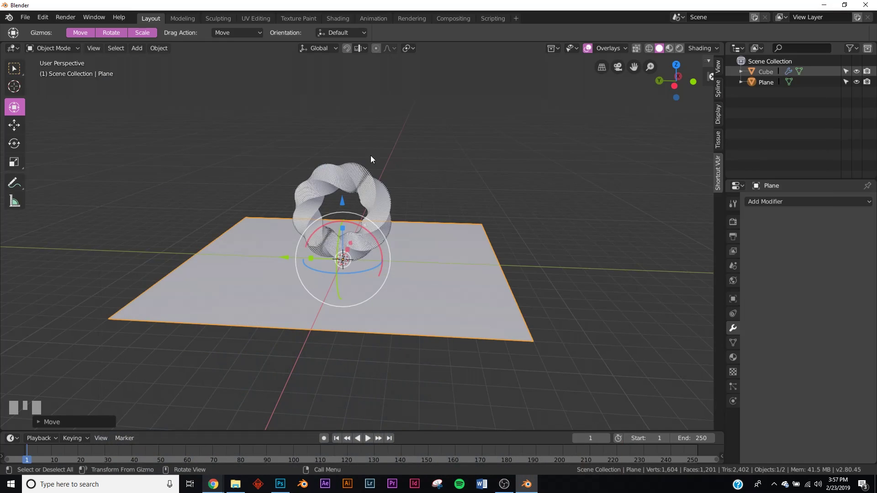
Step: Add an Ico Sphere and lift it up into the ring's centre
scroll(379, 137, "up", 3)
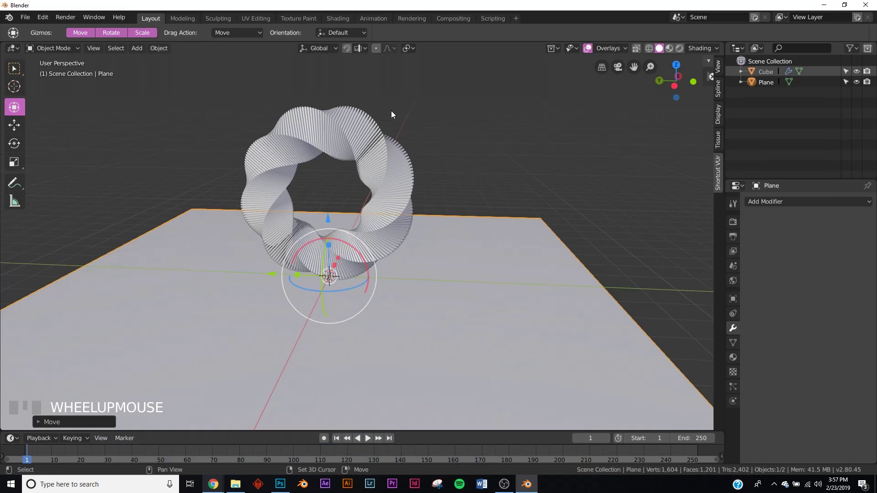
key("shift+a")
mouse_move(391, 110)
left_click(440, 152)
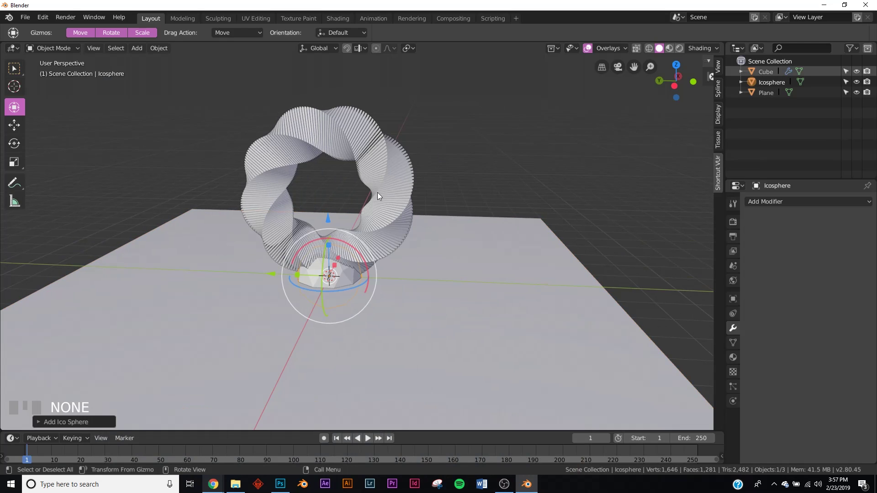
left_click_drag(355, 235, 337, 141)
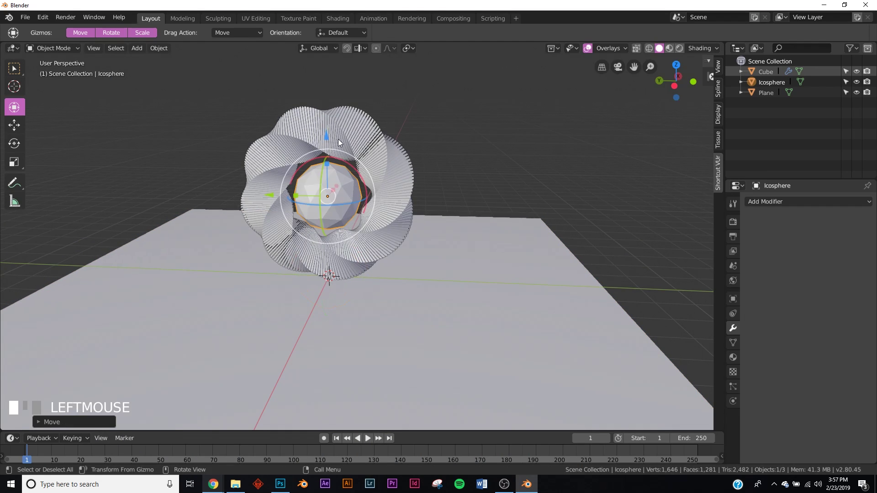
Step: Subdivide the icosphere mesh with 10 cuts and smoothness 1
key("Tab")
right_click(389, 127)
left_click(388, 127)
left_click(58, 422)
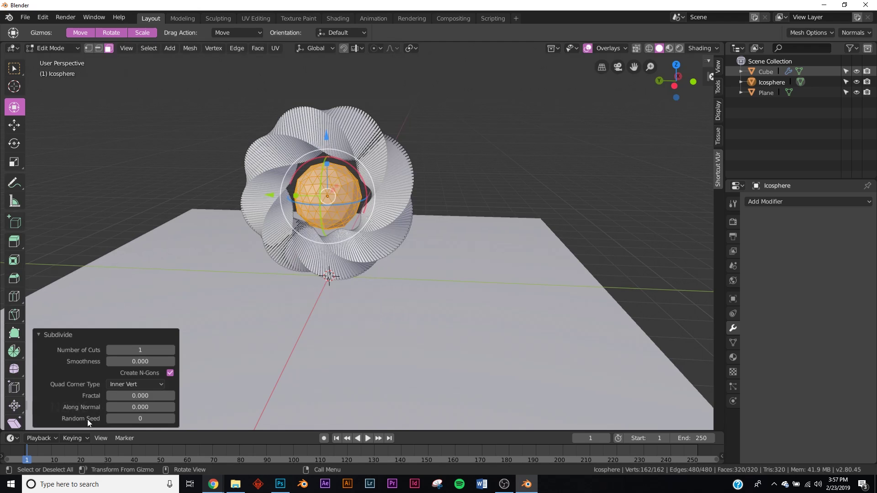
left_click_drag(140, 350, 169, 350)
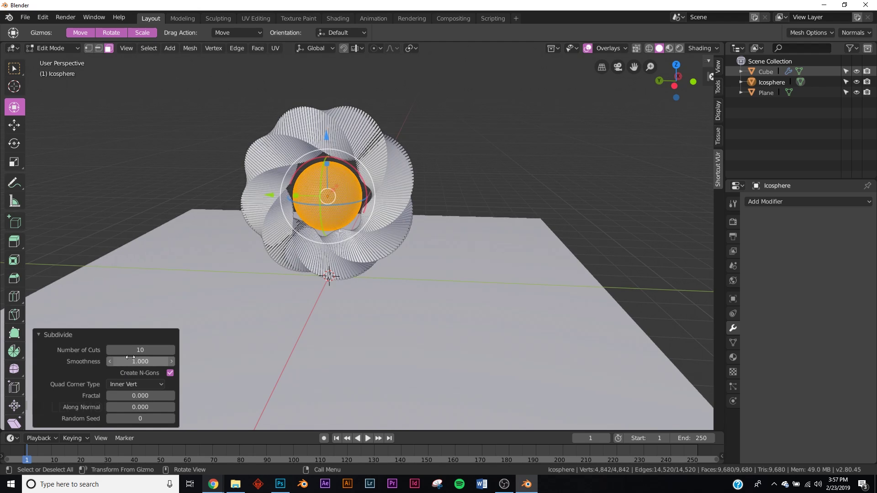
Step: Scale the sphere up to 2.469 so it encloses the ring
key("Tab")
key("s")
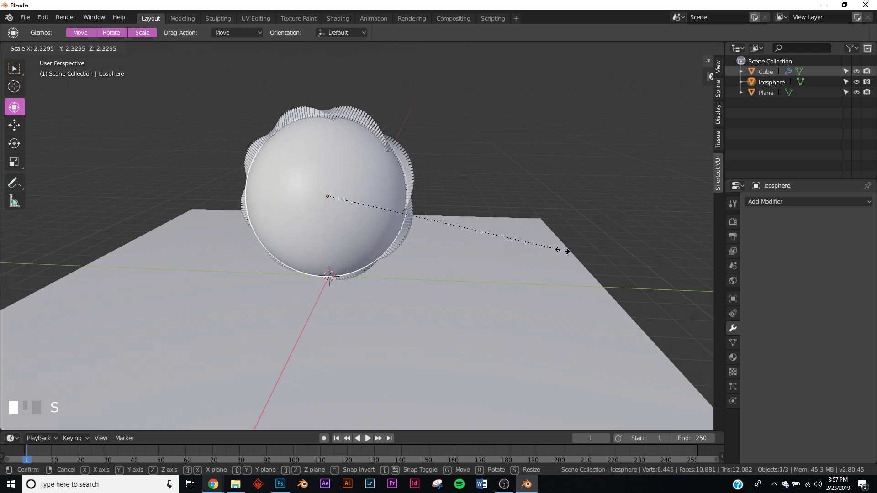
left_click(571, 250)
middle_click_drag(425, 254, 409, 245)
key("s")
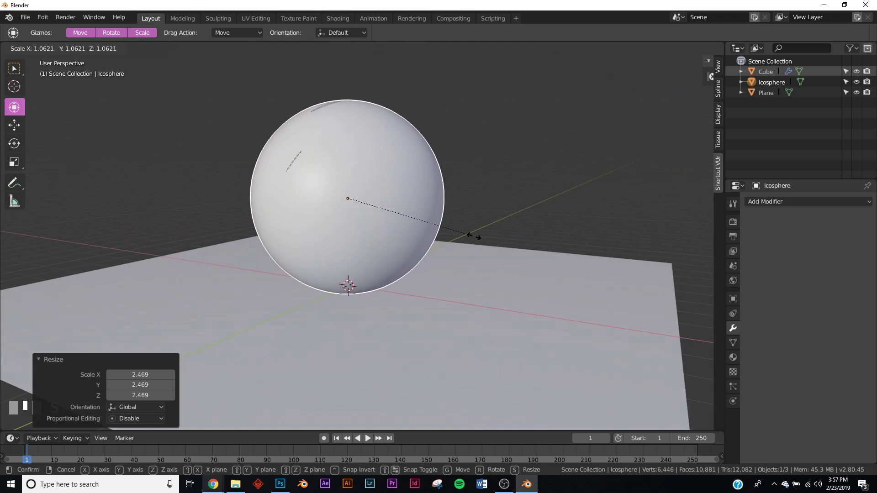
left_click(478, 238)
middle_click_drag(478, 237, 372, 236)
Step: Select a front face of the sphere and grow it into a large patch
key("Tab")
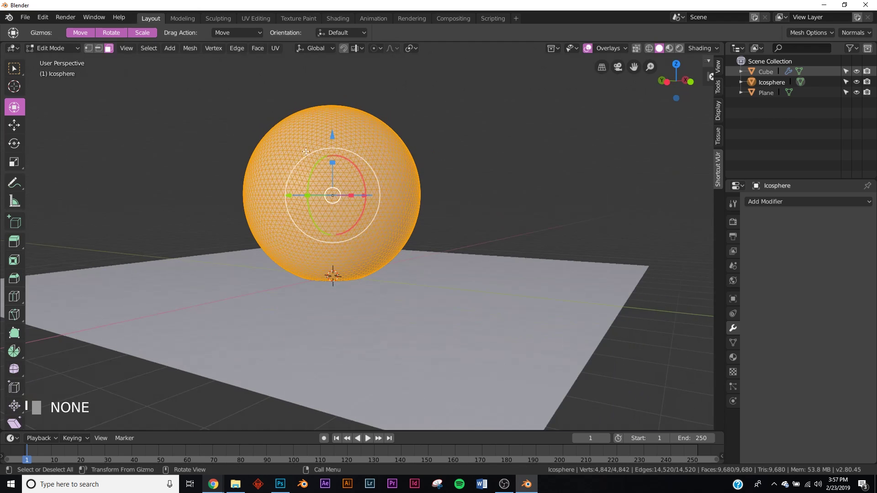
left_click(110, 47)
scroll(401, 168, "up", 4)
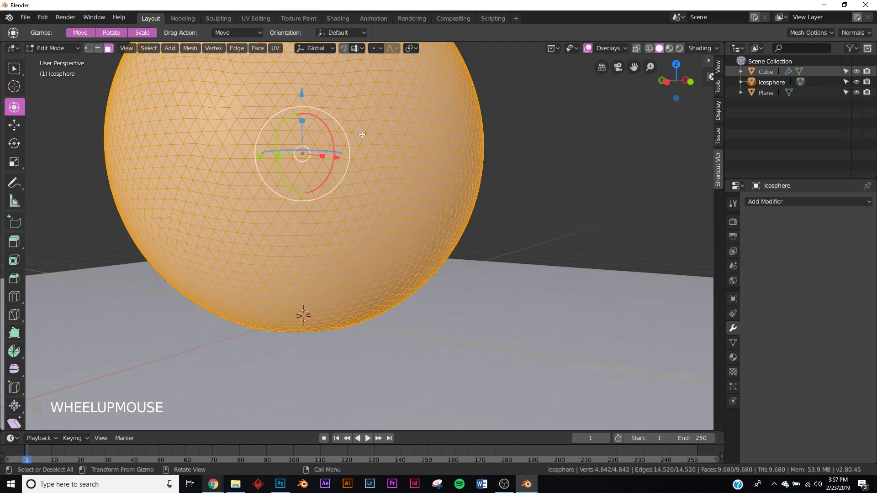
left_click(359, 130)
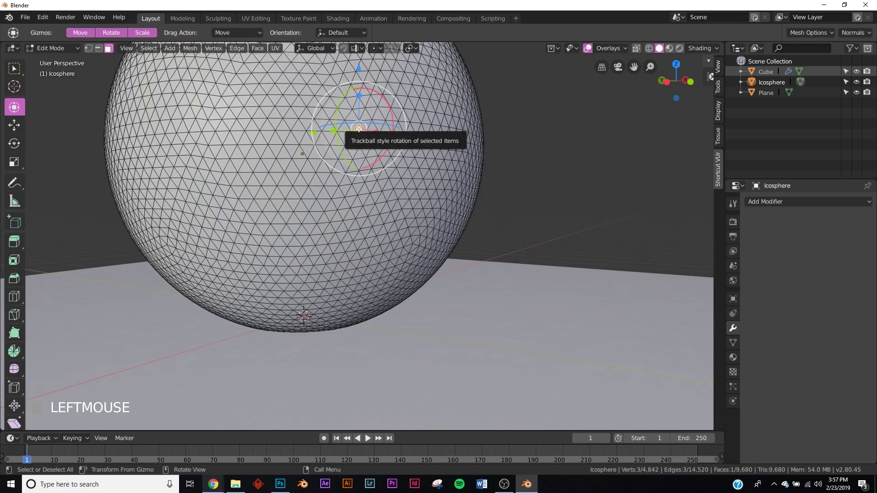
key("ctrl+KP_Add")
key("ctrl+KP_Add")
key("ctrl+KP_Add")
key("ctrl+KP_Add")
key("ctrl+KP_Add")
key("ctrl+KP_Add")
key("ctrl+KP_Add")
key("ctrl+KP_Add")
key("ctrl+KP_Add")
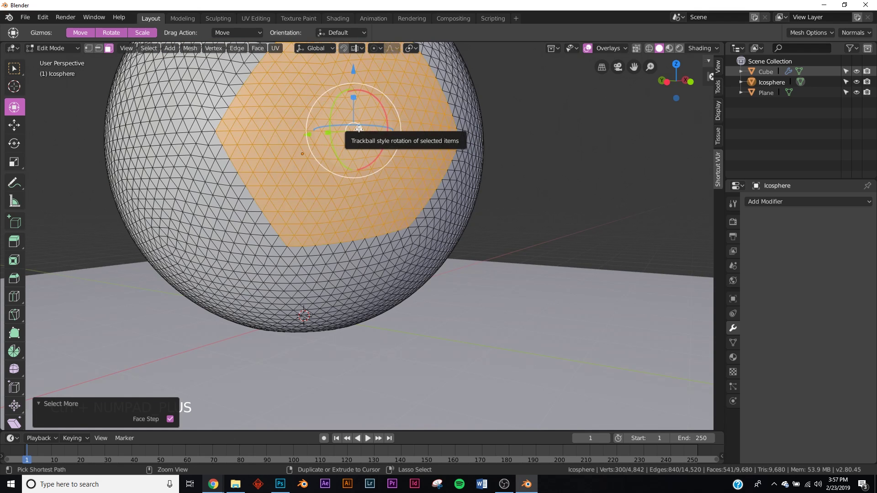
key("ctrl+KP_Add")
scroll(359, 130, "down", 3)
key("ctrl+KP_Add")
key("ctrl+KP_Add")
key("ctrl+KP_Add")
key("ctrl+KP_Add")
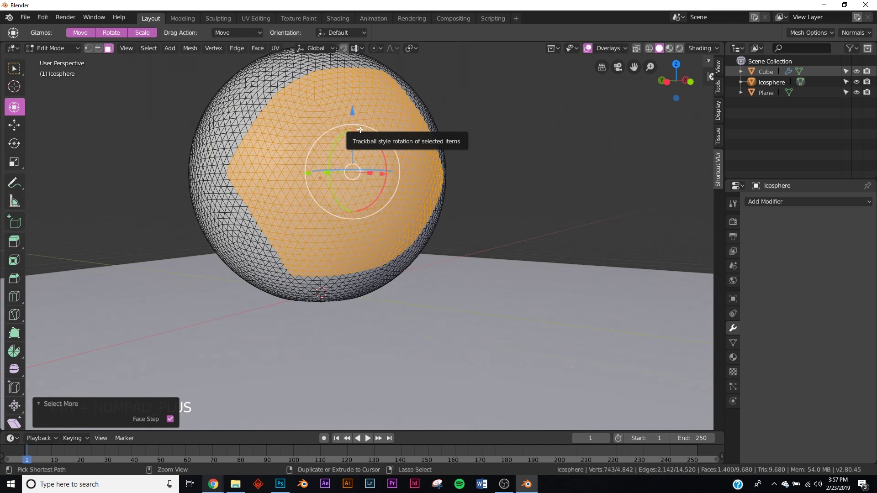
key("ctrl+KP_Add")
key("ctrl+KP_Add")
key("ctrl+KP_Add")
key("ctrl+KP_Add")
key("ctrl+KP_Add")
key("ctrl+KP_Add")
middle_click_drag(360, 130, 379, 194)
key("ctrl+KP_Add")
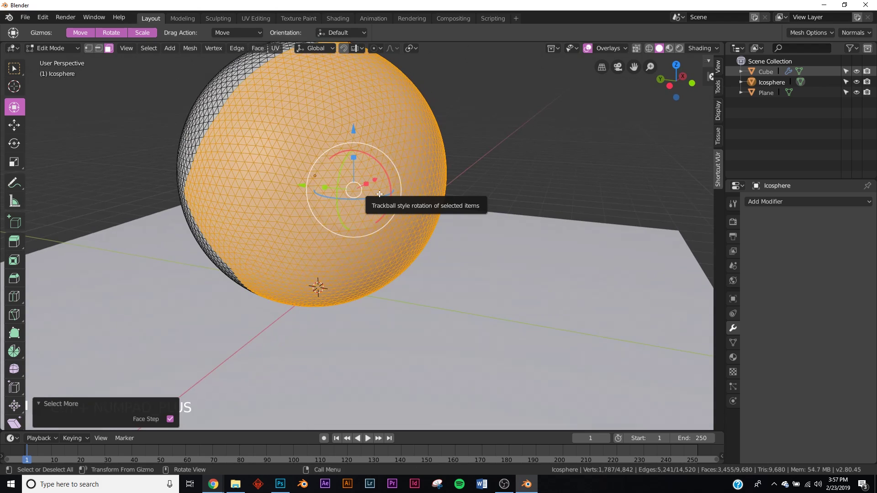
Step: Delete the selected faces to open the sphere and reveal the ring
key("x")
left_click(380, 194)
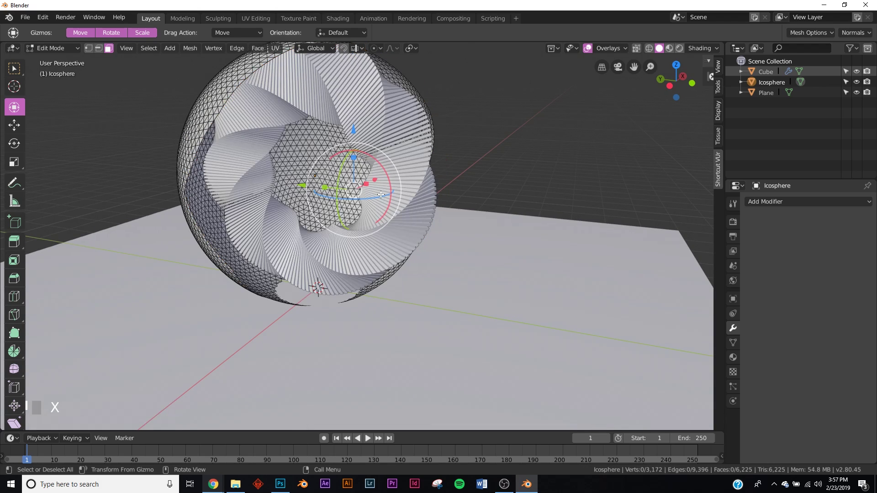
key("Tab")
middle_click_drag(380, 194, 429, 191)
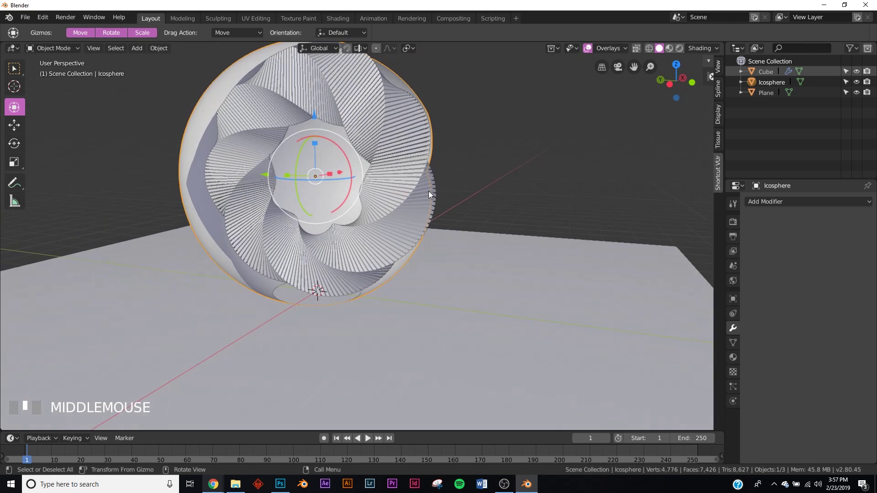
Step: Add a Solidify modifier to give the hollow sphere's shell thickness
left_click(767, 202)
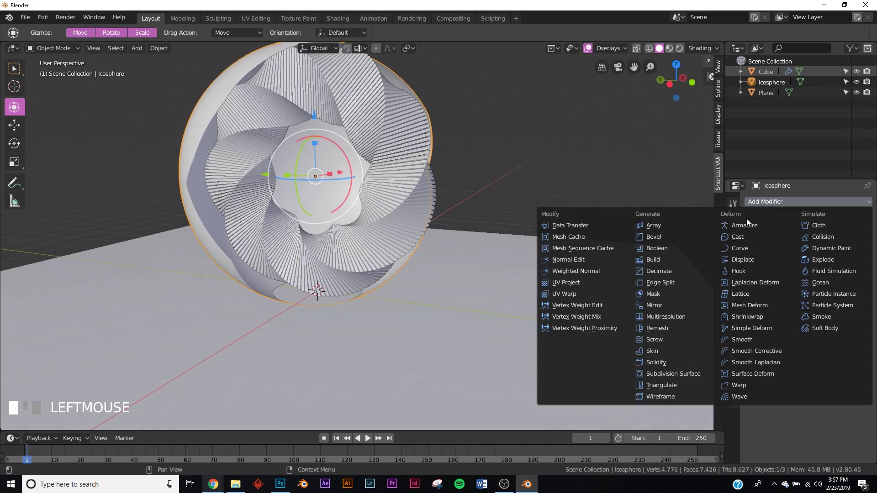
left_click(657, 361)
mouse_move(776, 246)
left_mouse_down()
mouse_move(753, 246)
mouse_move(768, 246)
left_mouse_up()
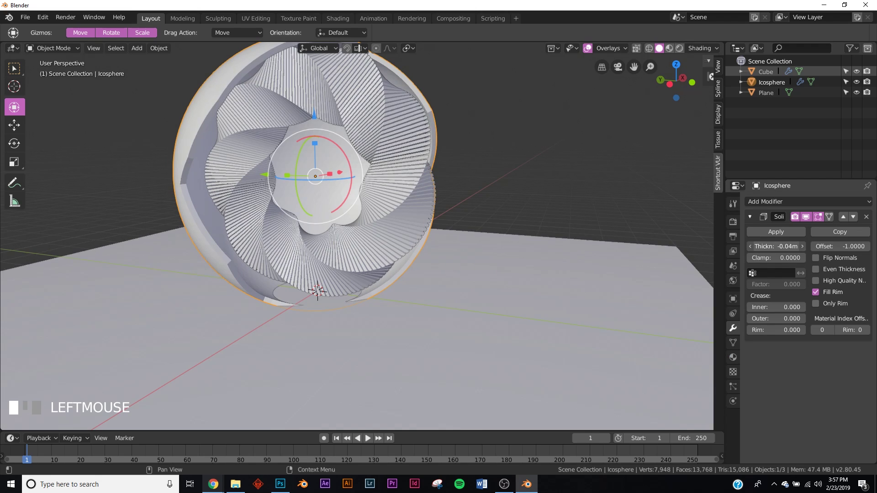
Step: Add a Smooth modifier with 15 repeats and factor 1.787, and set Solidify thickness to -0.06 m
left_click(782, 204)
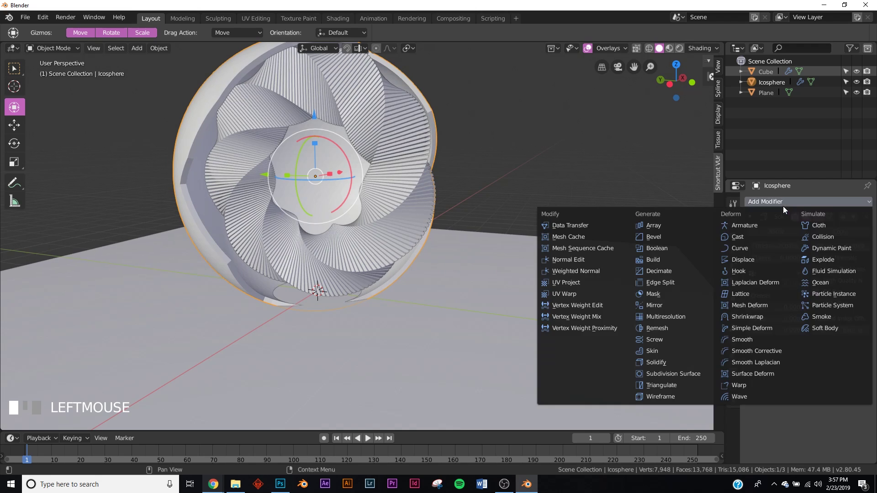
left_click(758, 340)
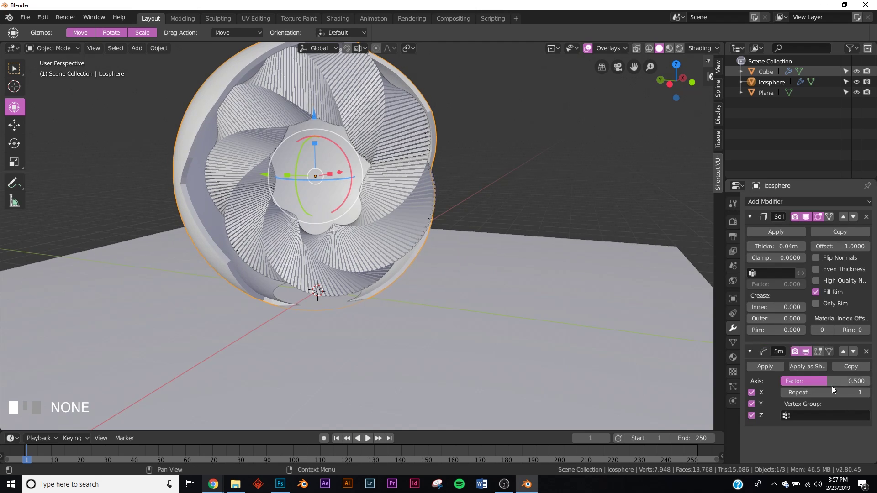
left_click_drag(831, 388, 849, 388)
scroll(395, 247, "up", 3)
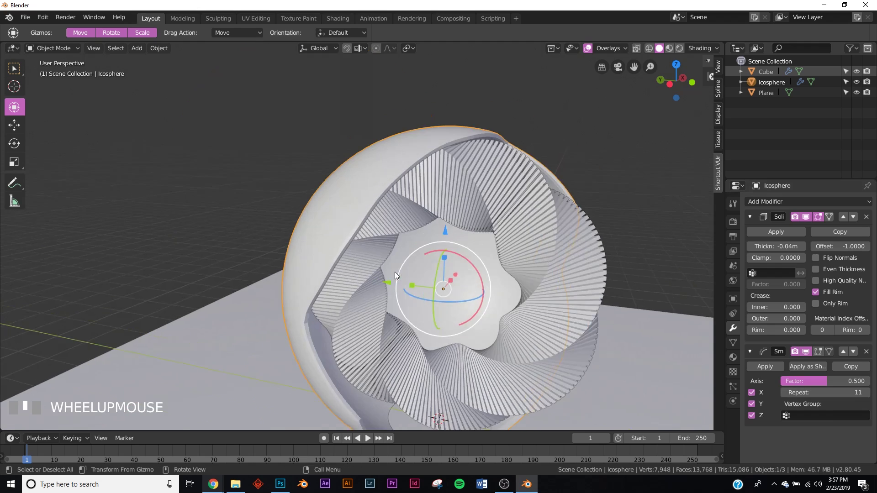
scroll(395, 273, "up", 2)
scroll(452, 269, "down", 1)
left_click_drag(829, 392, 843, 393)
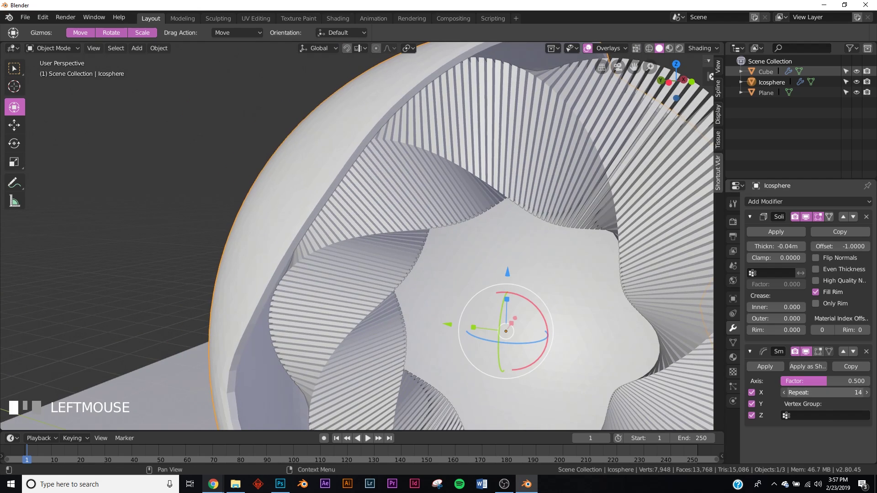
left_click_drag(776, 246, 769, 246)
left_click_drag(844, 381, 859, 381)
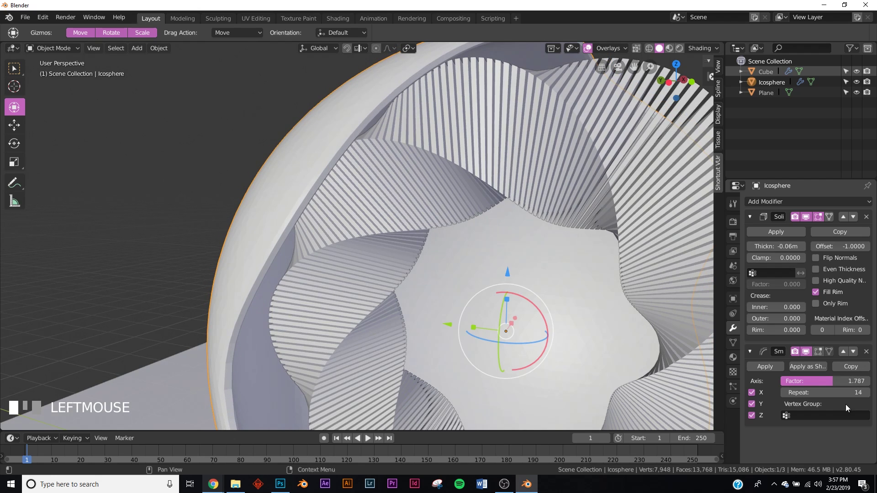
left_click(867, 393)
Step: Apply smooth shading to the sphere
right_click(332, 212)
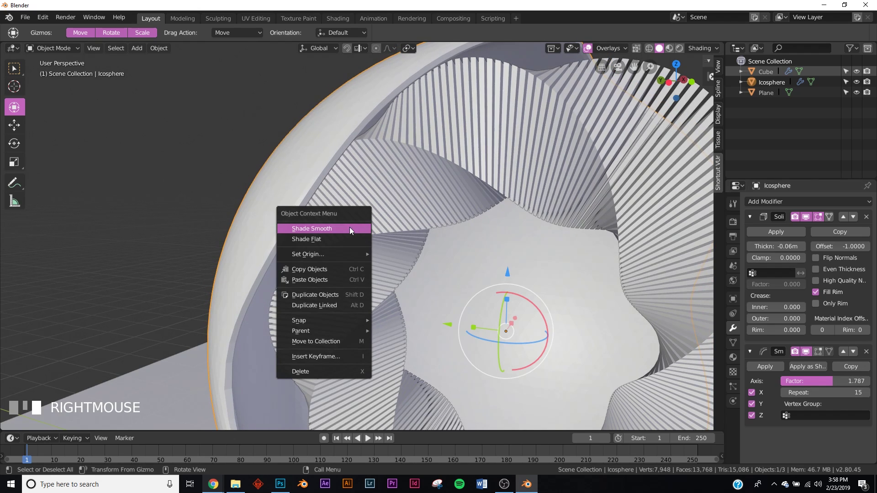
left_click(322, 229)
scroll(388, 247, "down", 5)
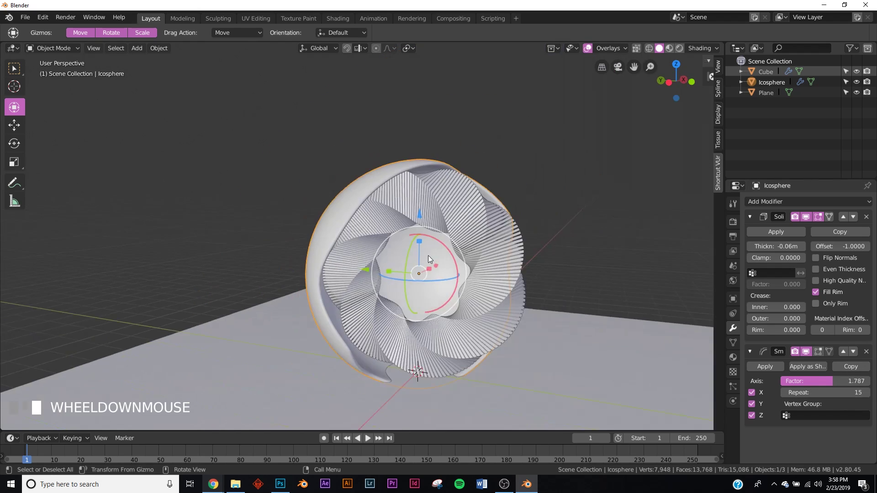
middle_click_drag(428, 256, 443, 243)
scroll(443, 243, "up", 3)
Step: Tilt the hollow sphere with free trackball rotation, about -17.2° and -14.3°
left_click(355, 208)
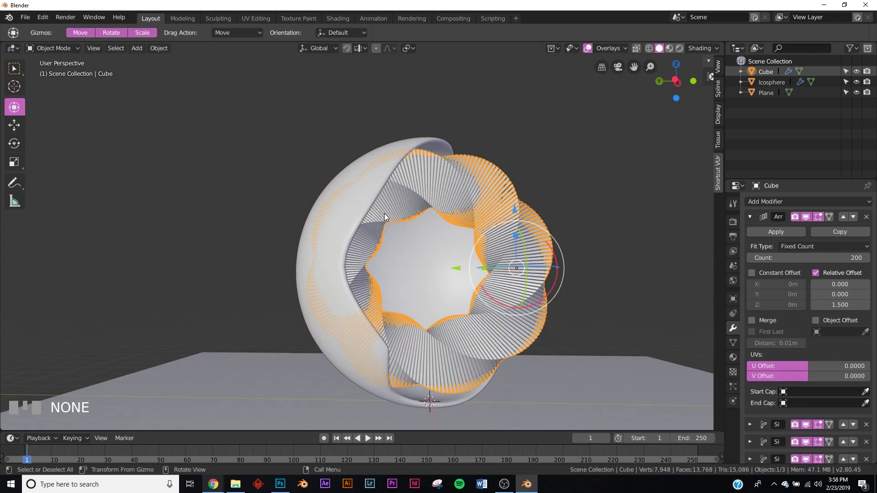
left_click(363, 201)
key("r")
key("r")
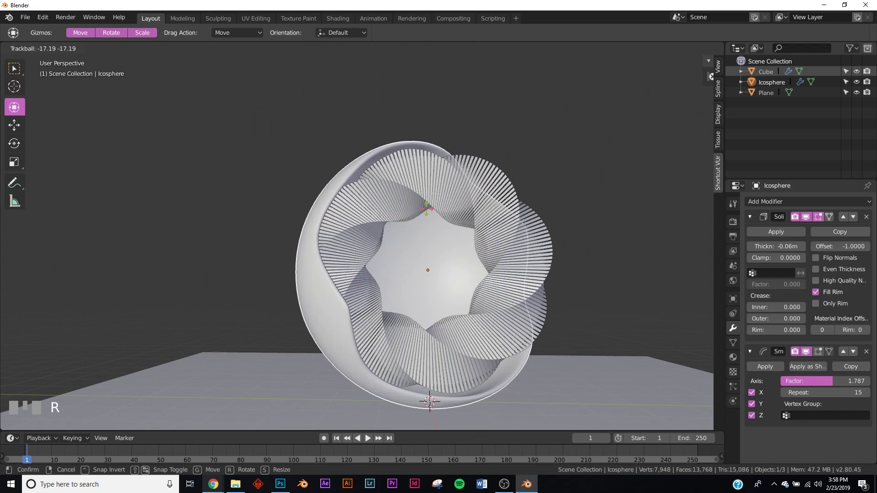
left_click(429, 209)
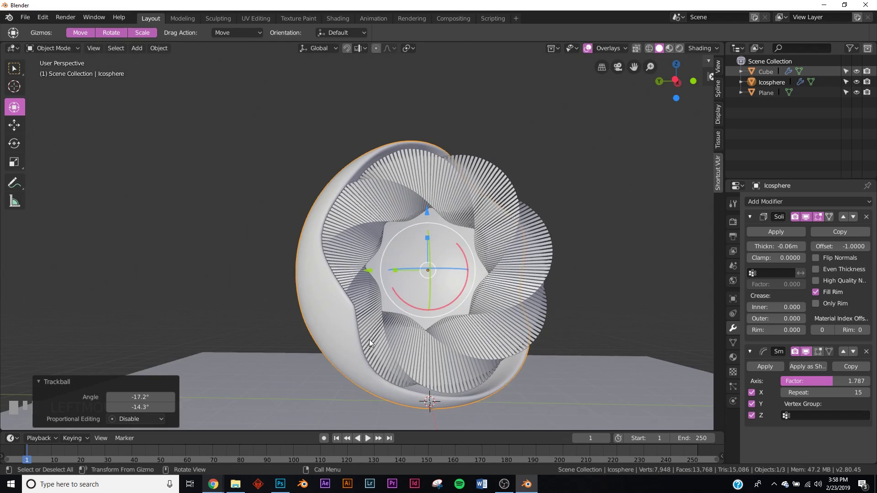
middle_click_drag(369, 339, 457, 361)
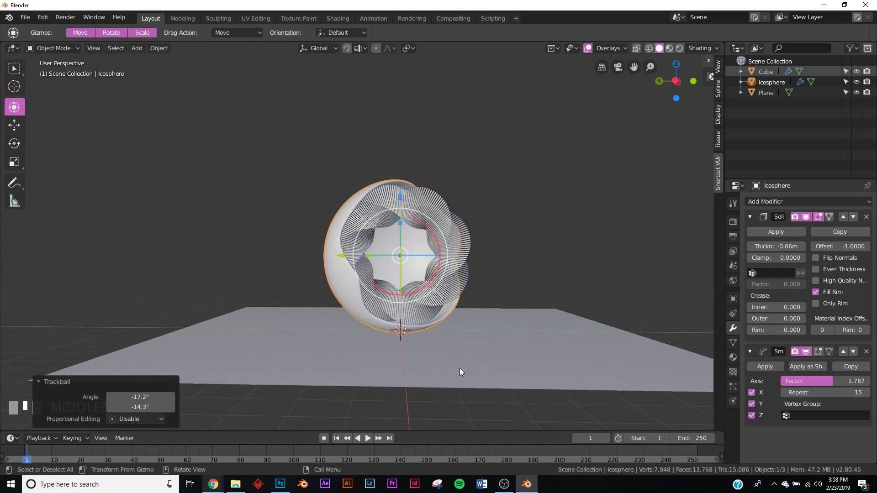
key("shift+a")
mouse_move(470, 275)
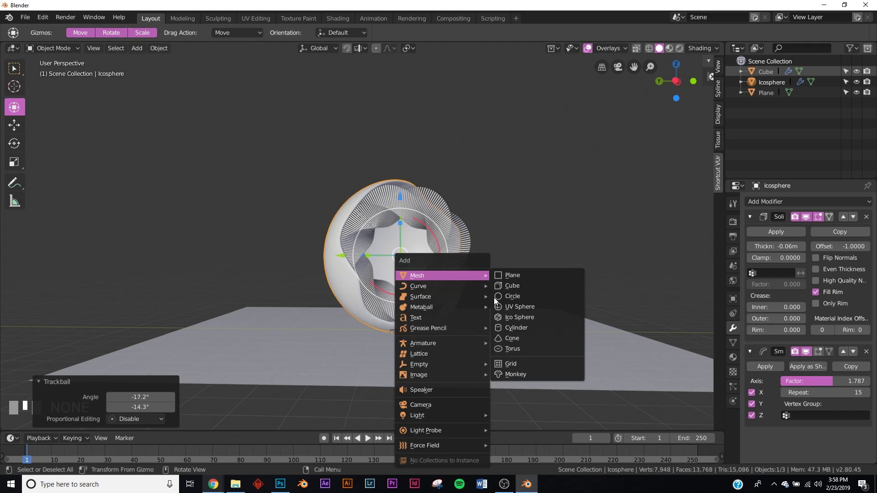
Step: Add a camera aligned to the left-side view and move it slightly lower
left_click(430, 404)
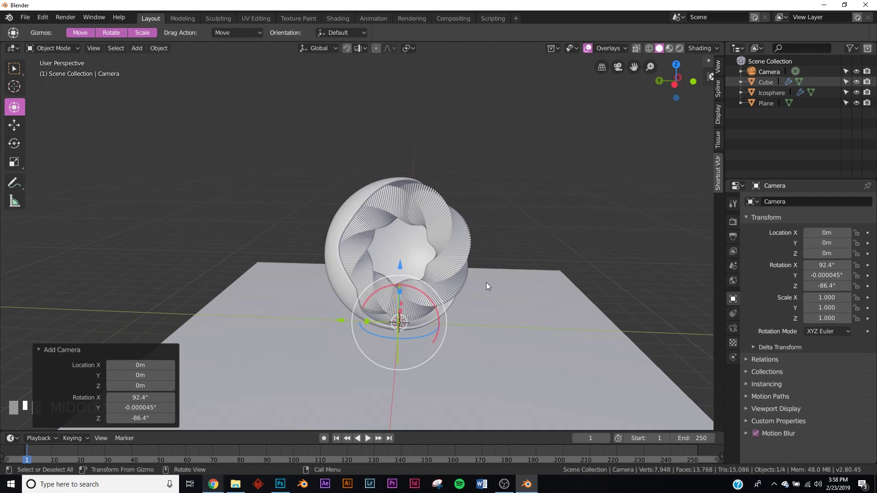
key("grave")
left_click(415, 284)
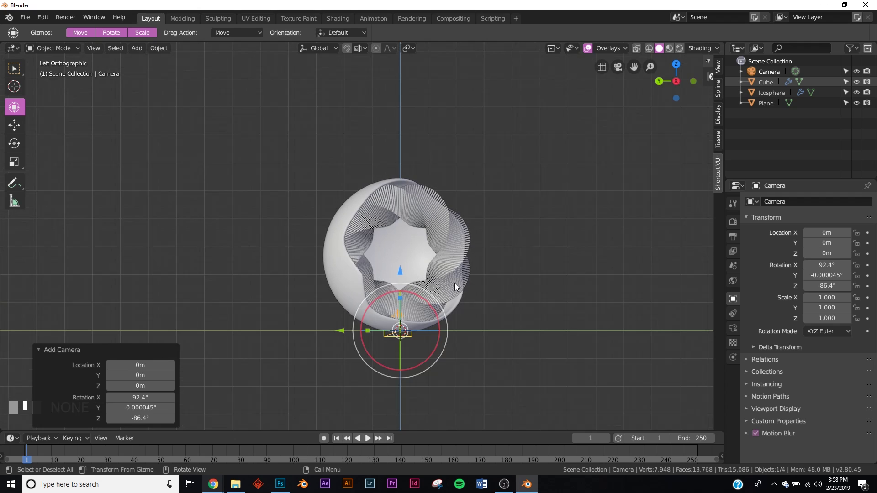
key("ctrl+alt+KP_0")
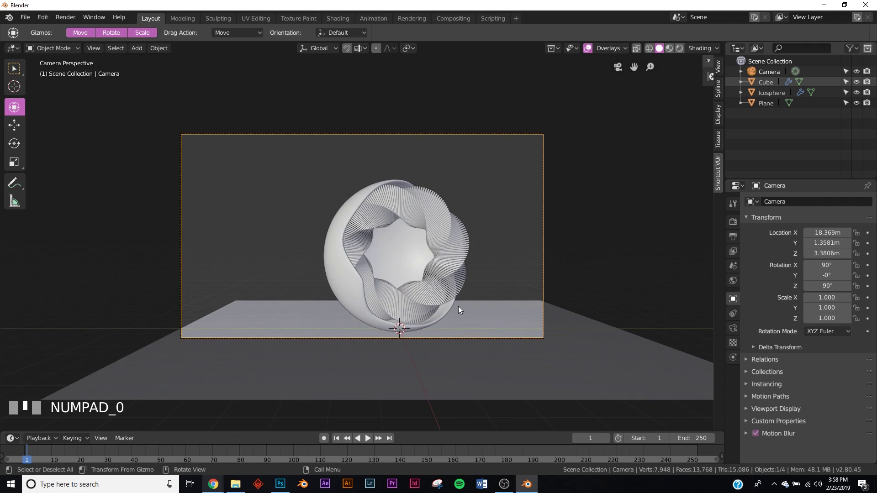
key("g")
right_click(494, 325)
key("g")
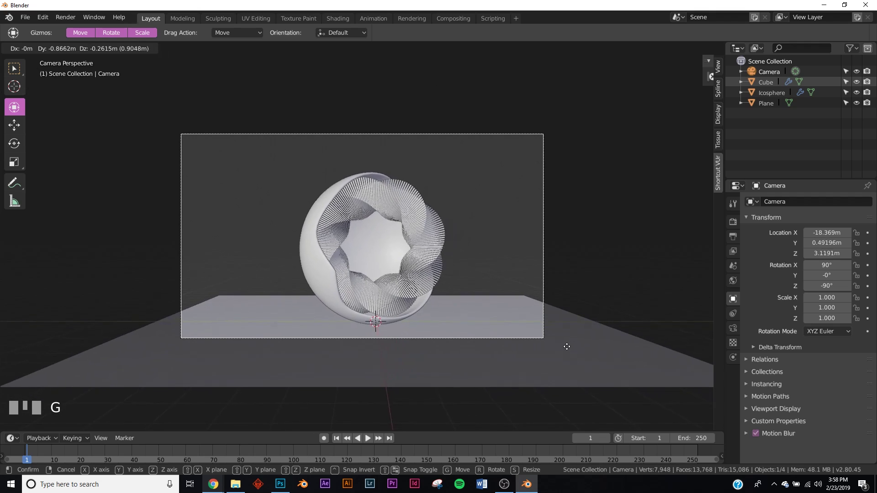
left_click(557, 340)
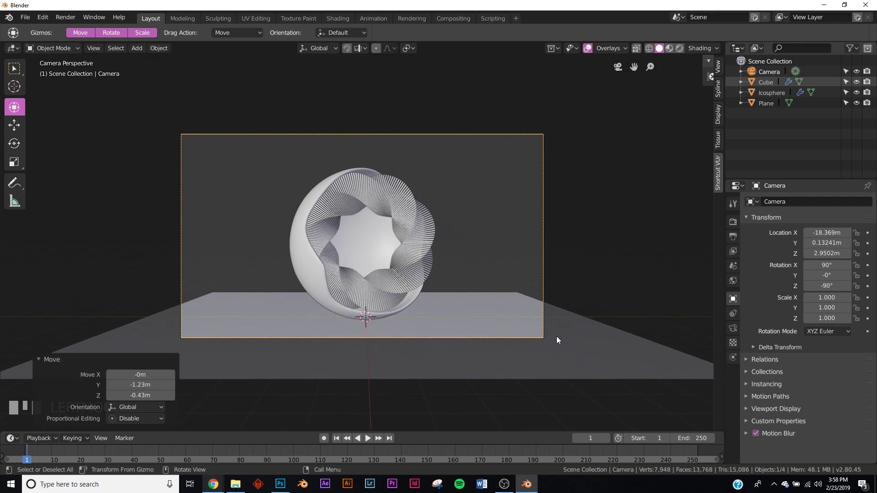
Step: Duplicate the floor plane, rotate it 90° on Y, and move it 6.43 m along X as a backdrop
middle_click_drag(556, 340, 501, 344)
left_click(501, 333)
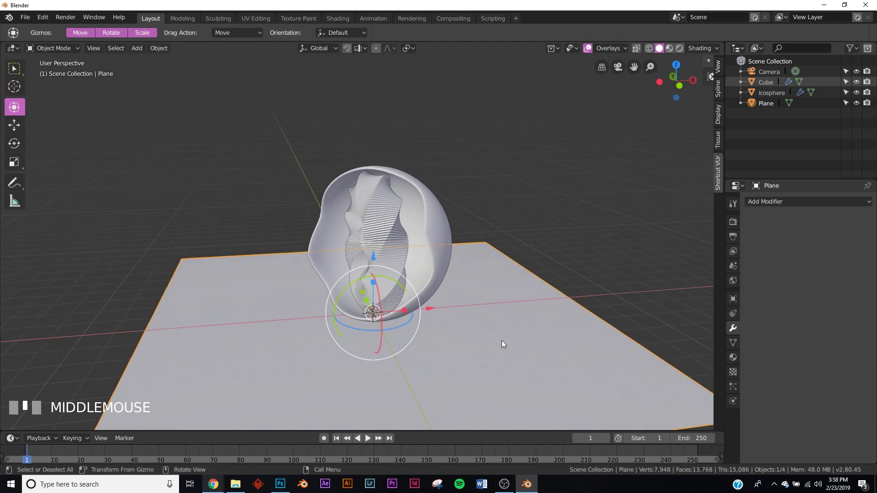
key("shift+d")
right_click(564, 325)
type("ry")
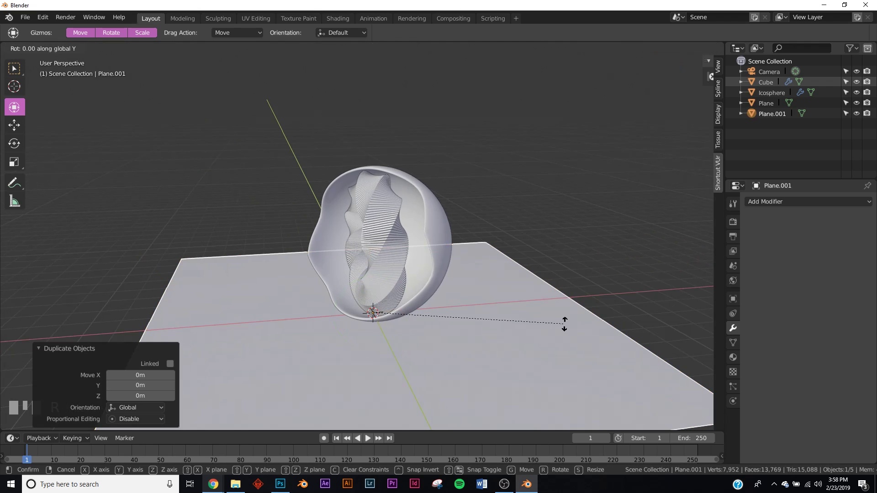
type("90")
key("Return")
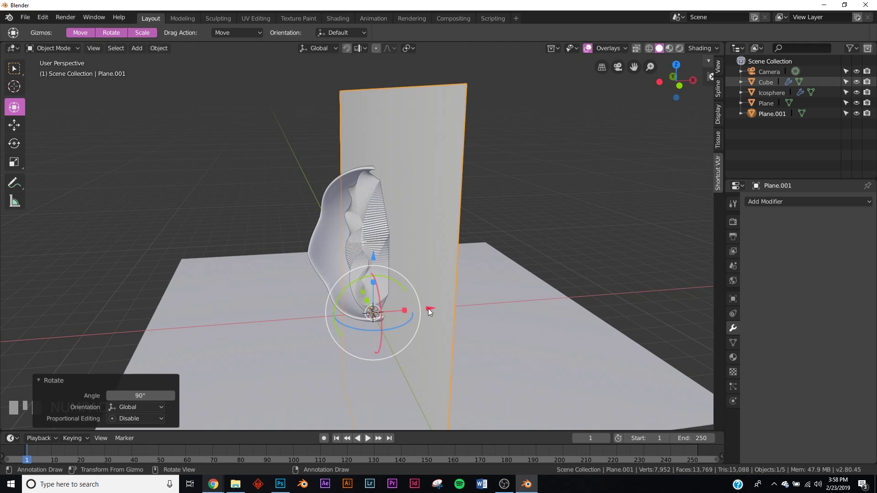
key("g")
key("x")
left_click(582, 314)
Step: Set the camera's focal length to 85mm
middle_click_drag(227, 314, 207, 315)
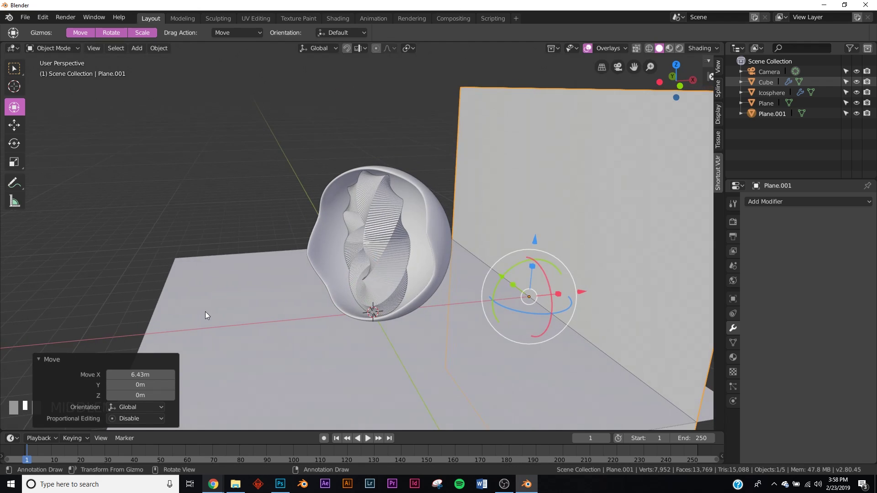
key("KP_0")
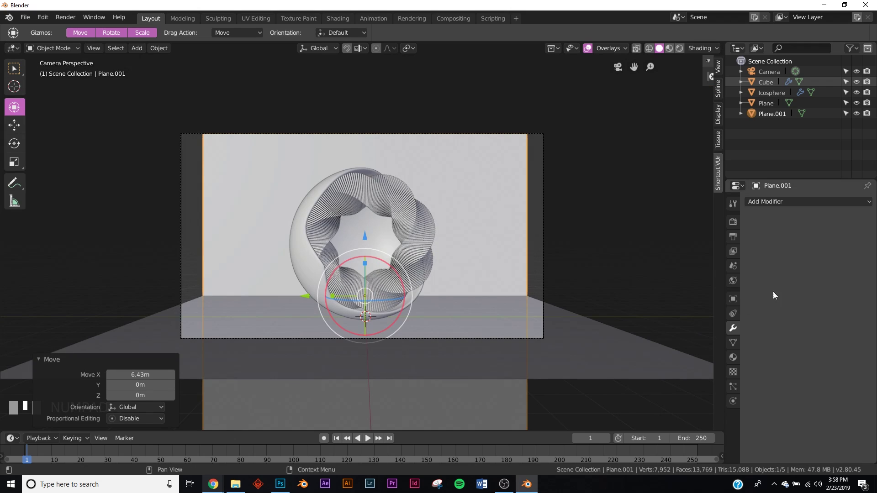
left_click(768, 72)
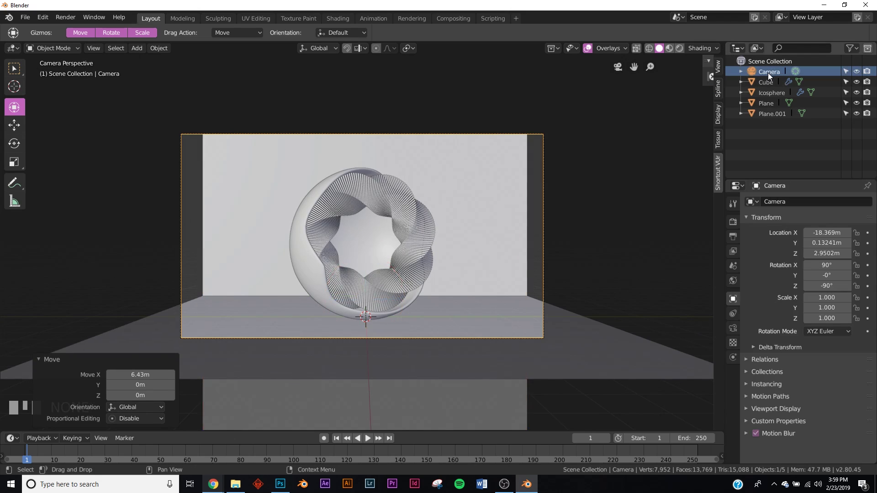
left_click(733, 328)
left_click(821, 253)
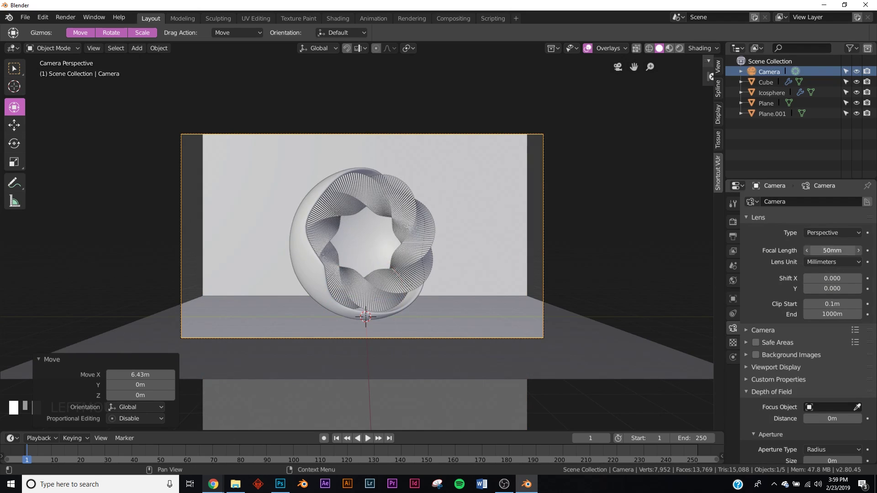
type("85")
key("Return")
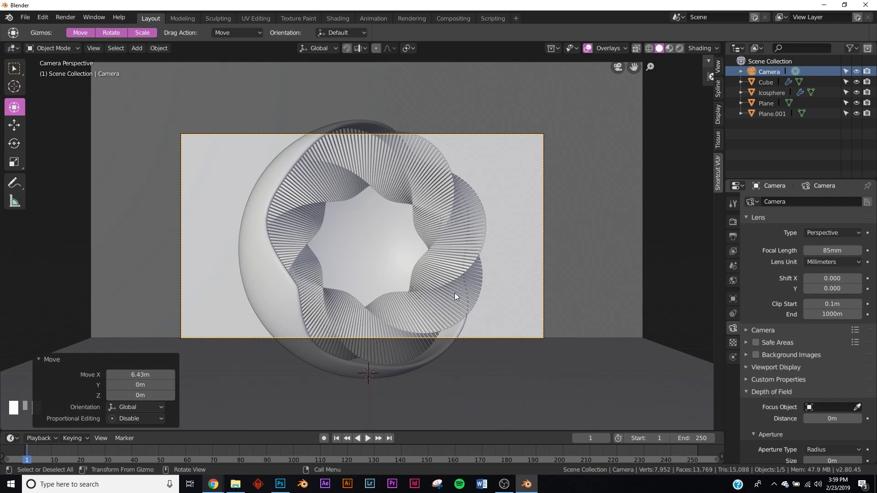
Step: Move the camera along its depth axis, then review the Instagram striped-ring reference render
key("g")
key("z")
key("z")
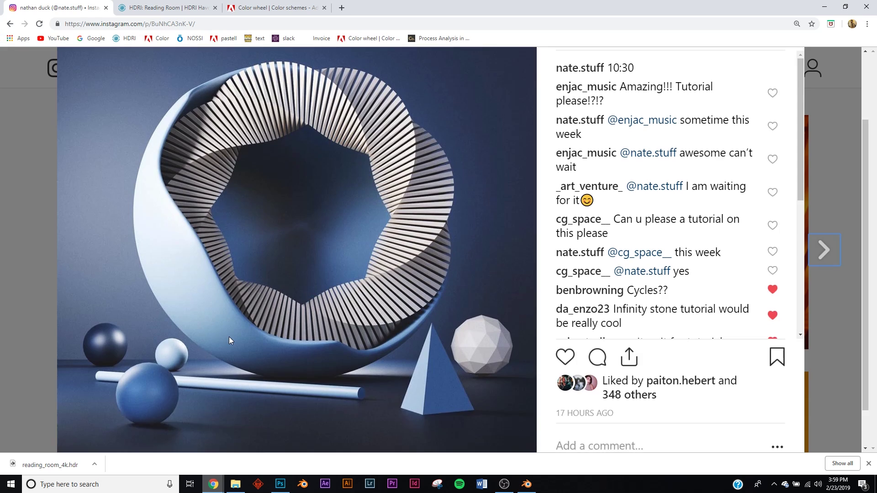
scroll(228, 336, "up", 1)
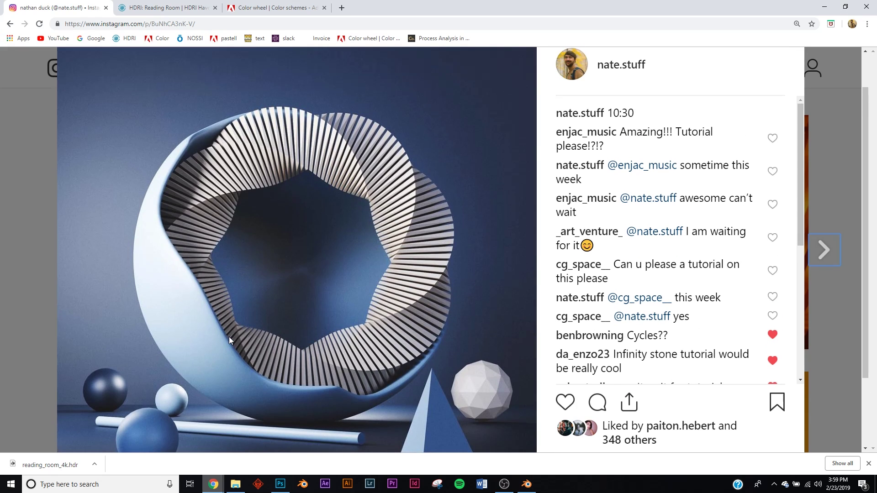
scroll(242, 338, "down", 1)
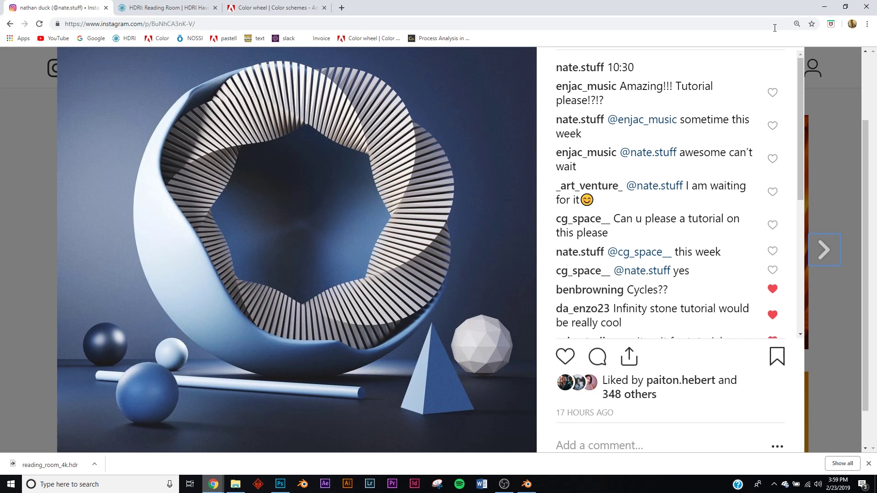
scroll(127, 335, "up", 1)
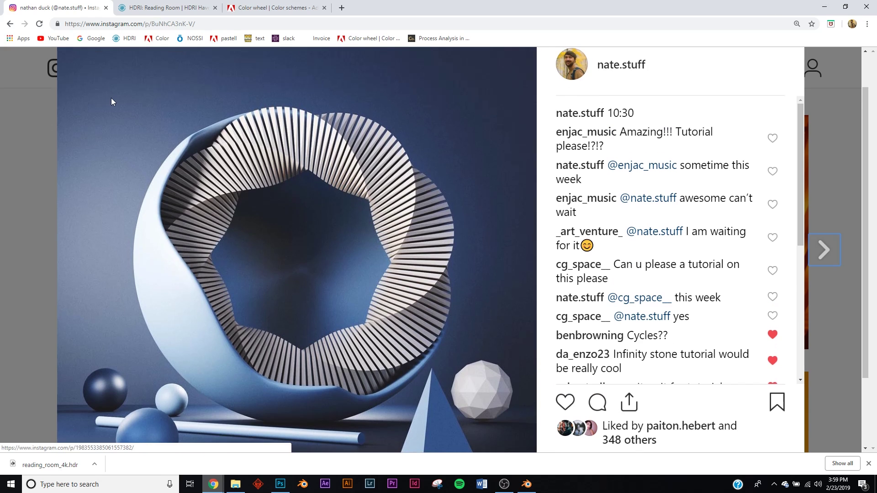
left_click(824, 8)
Step: Add an area light and position it above and beside the sphere
key("shift+a")
mouse_move(349, 226)
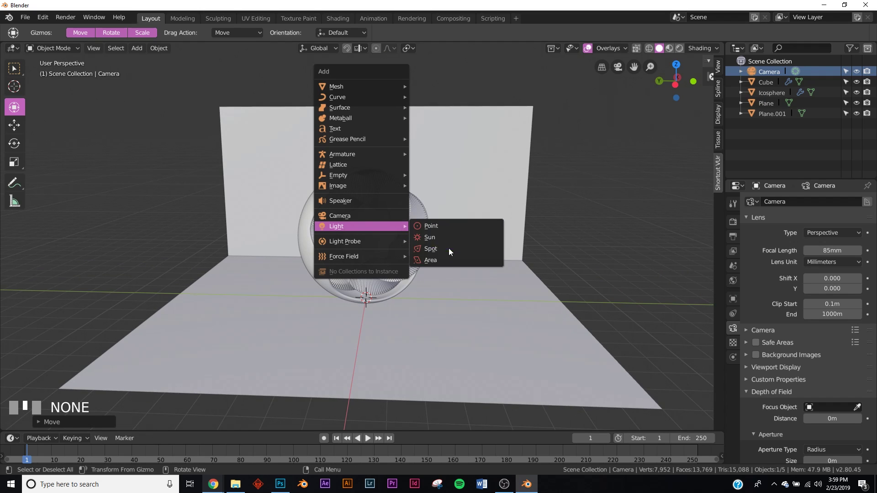
left_click(440, 260)
middle_click_drag(445, 261, 391, 250)
left_click_drag(369, 237, 377, 127)
middle_click_drag(384, 146, 389, 148)
left_click_drag(389, 148, 279, 187)
middle_click_drag(278, 187, 375, 223)
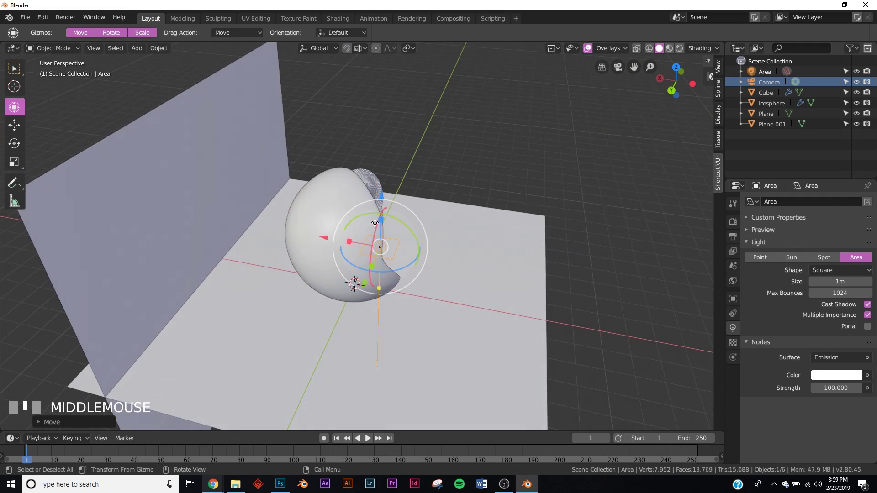
left_click_drag(319, 235, 350, 240)
left_click_drag(397, 289, 355, 284)
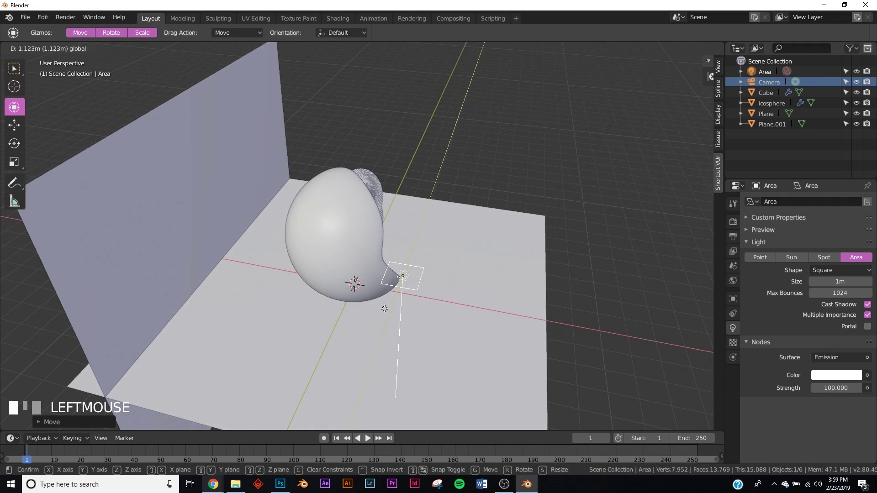
middle_click_drag(354, 284, 437, 302)
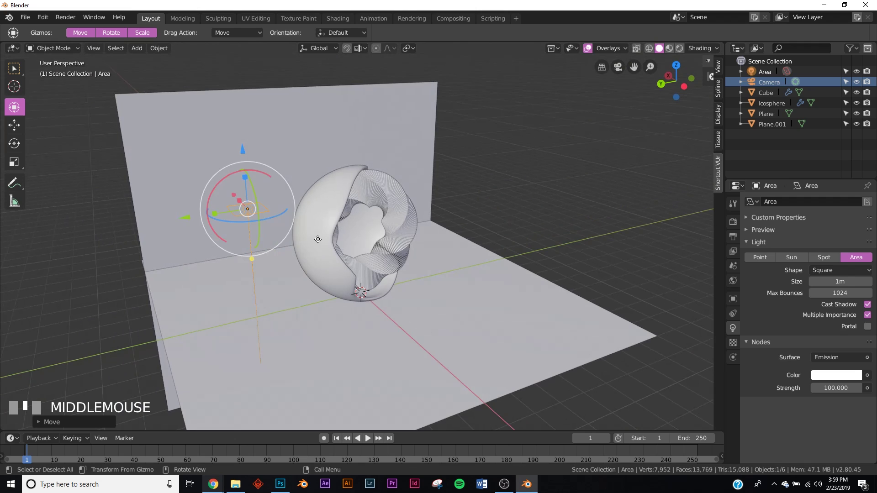
Step: Enlarge the area light and tilt it toward the sphere's opening
key("r")
key("r")
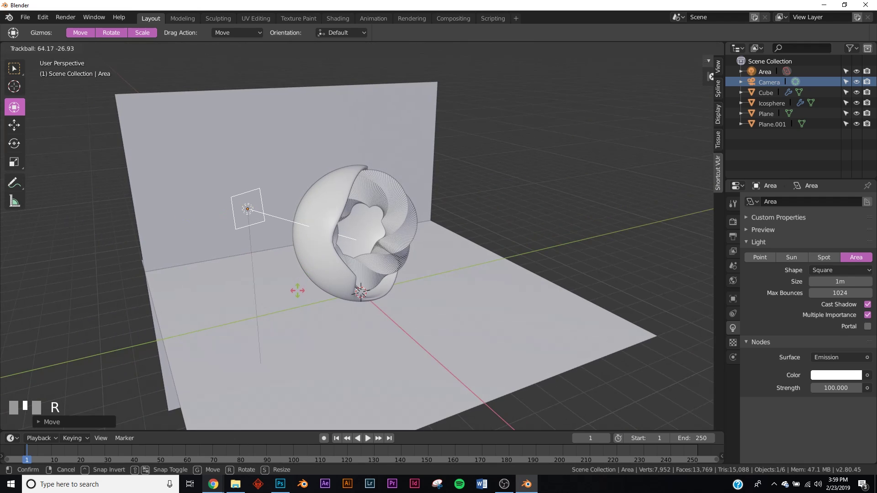
left_click(356, 240)
key("s")
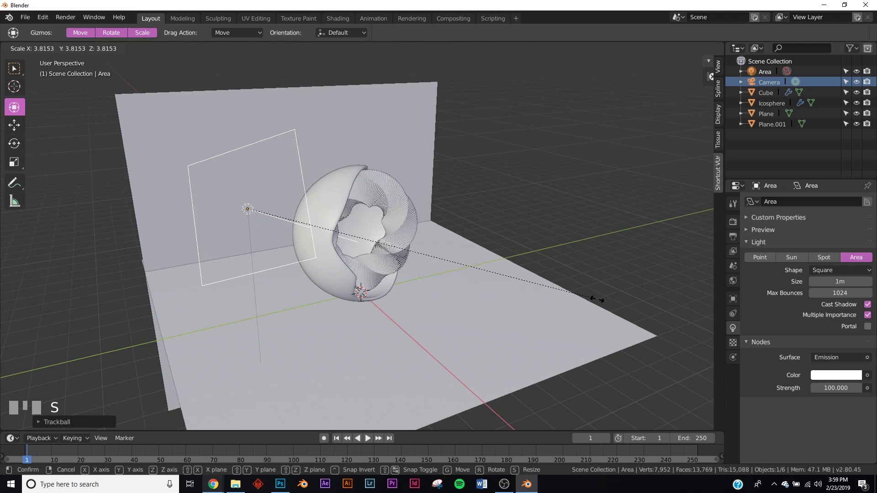
left_click(599, 299)
key("r")
left_click(593, 297)
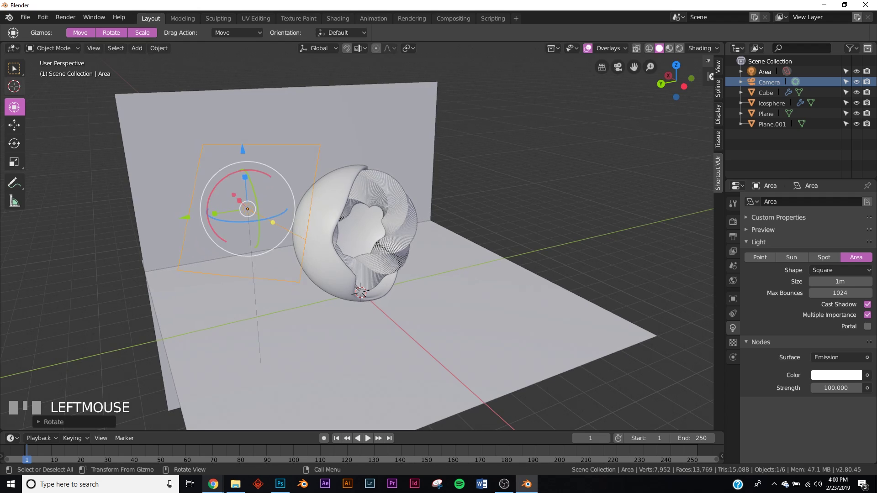
middle_click_drag(348, 206, 405, 202)
key("r")
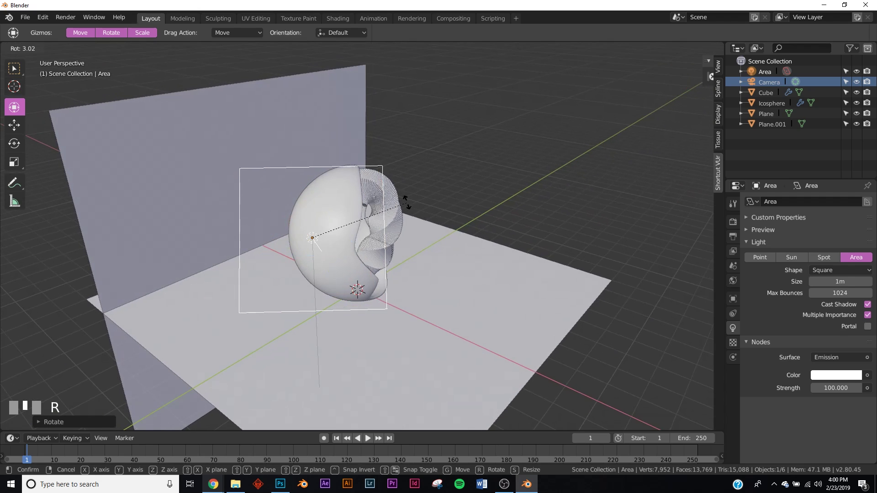
key("r")
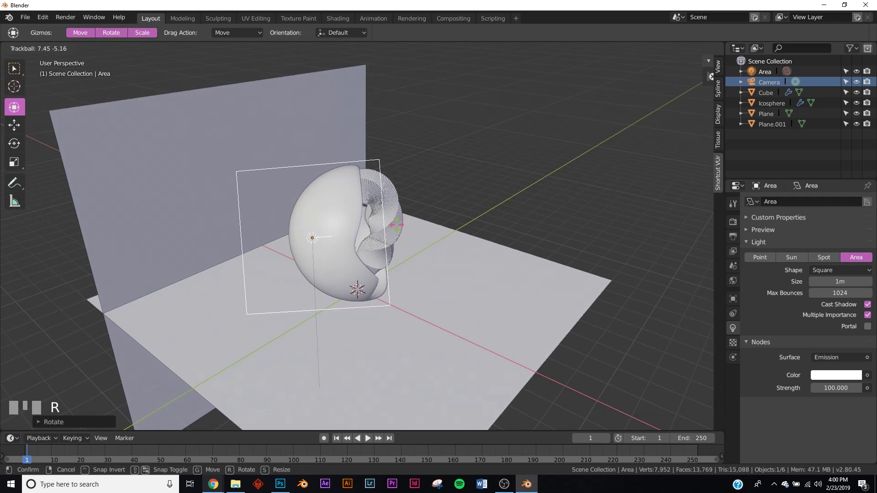
left_click(384, 206)
Step: Set the area light's strength to 600 in rendered preview, then return to solid shading
key("KP_0")
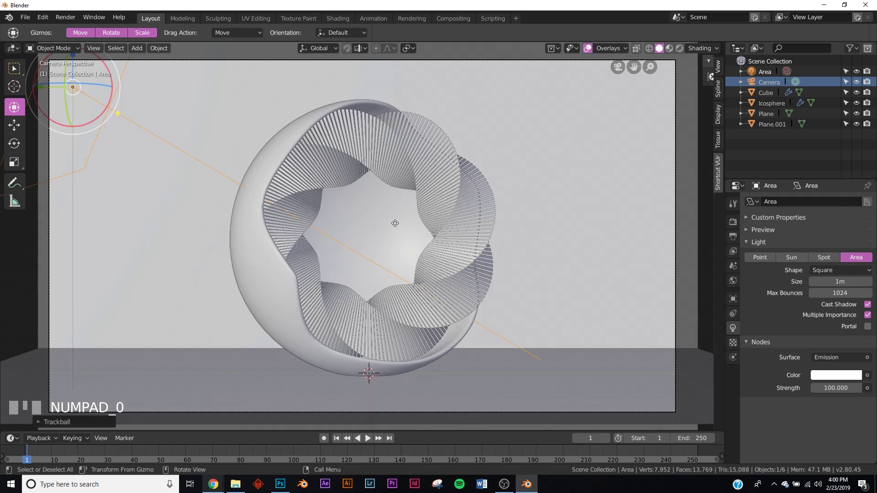
scroll(393, 237, "down", 1)
key("shift+z")
left_click(839, 388)
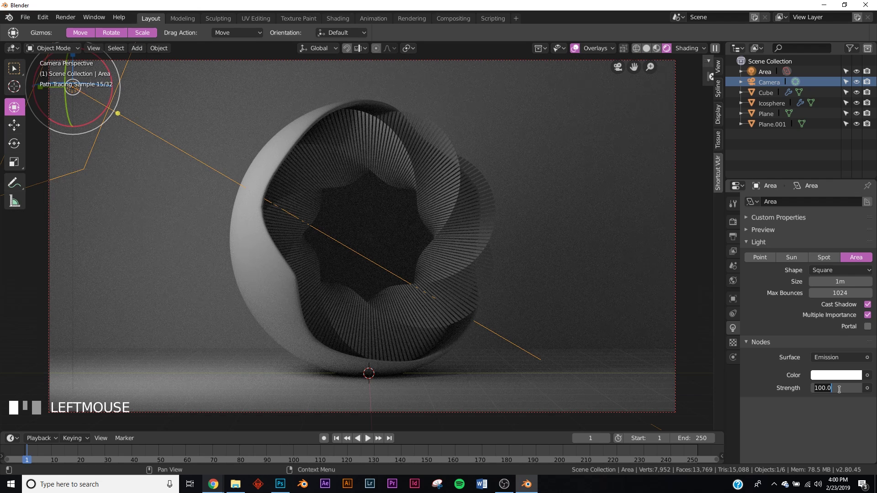
type("600")
key("KP_Enter")
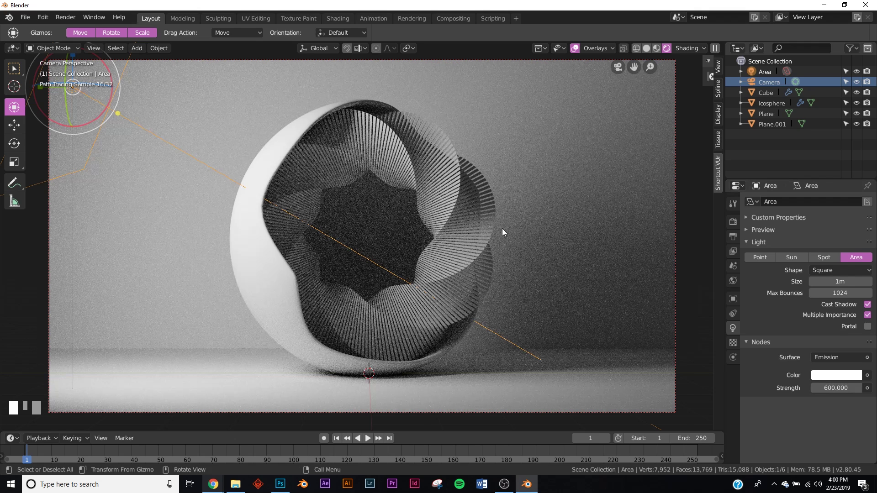
key("z")
left_click(572, 230)
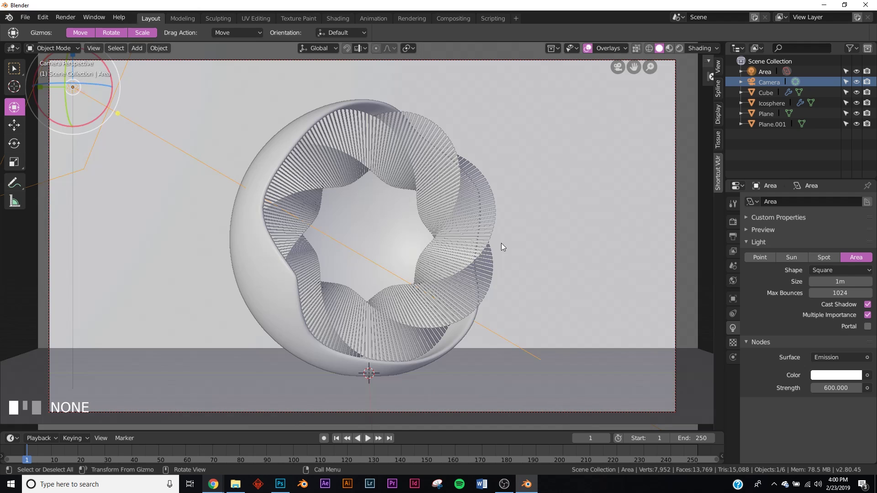
left_click(213, 485)
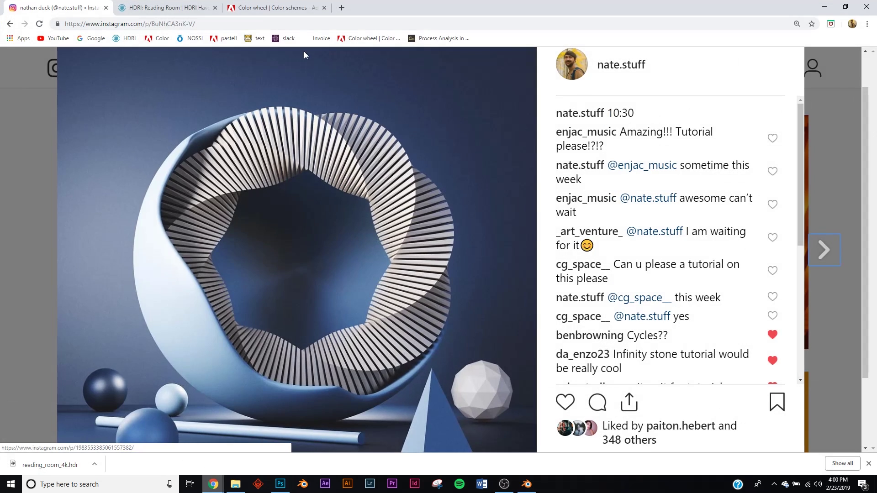
Step: Download reading_room_4k.hdr from the Reading Room page, then show Blender's World settings
left_click(169, 9)
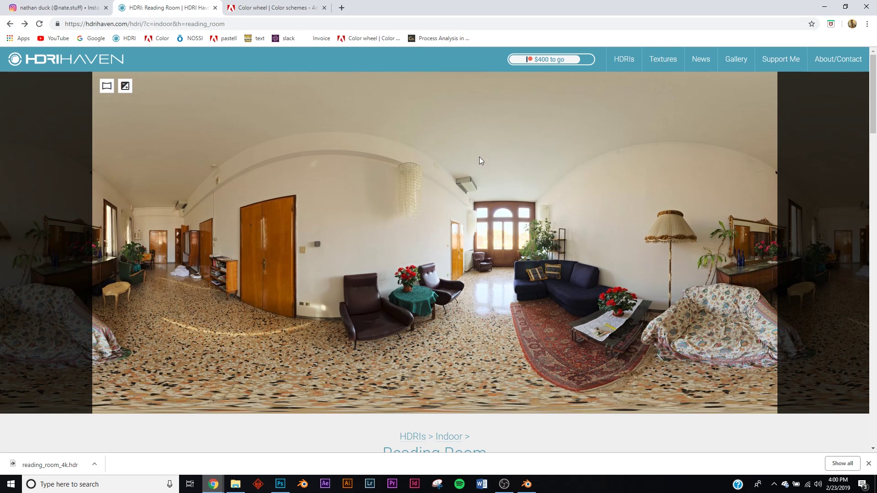
scroll(411, 231, "down", 6)
scroll(402, 189, "up", 6)
scroll(498, 231, "down", 6)
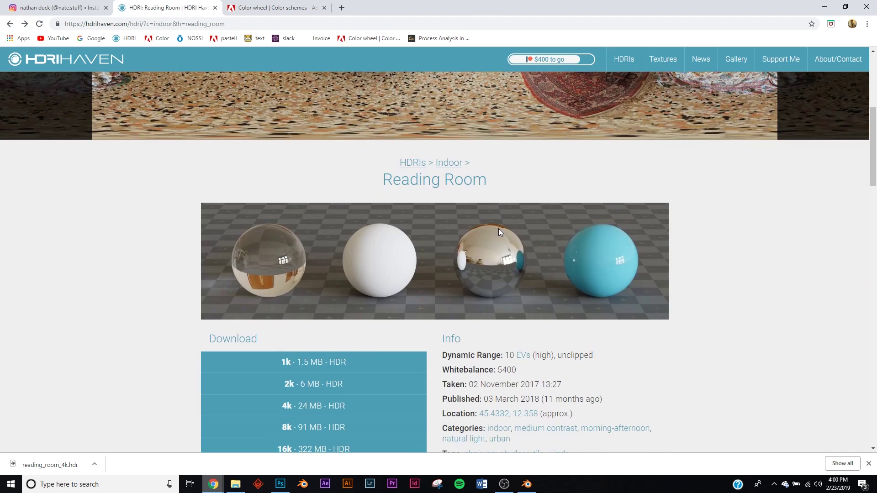
left_click(295, 404)
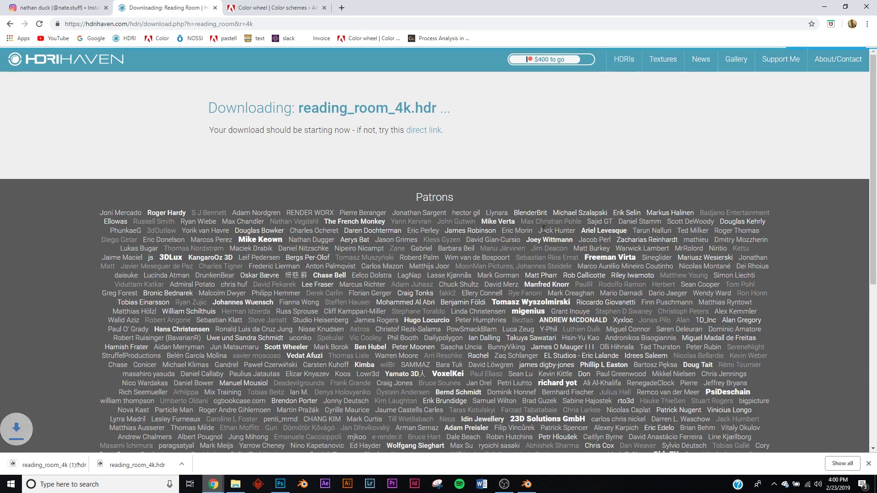
key("alt+Tab")
left_click(732, 280)
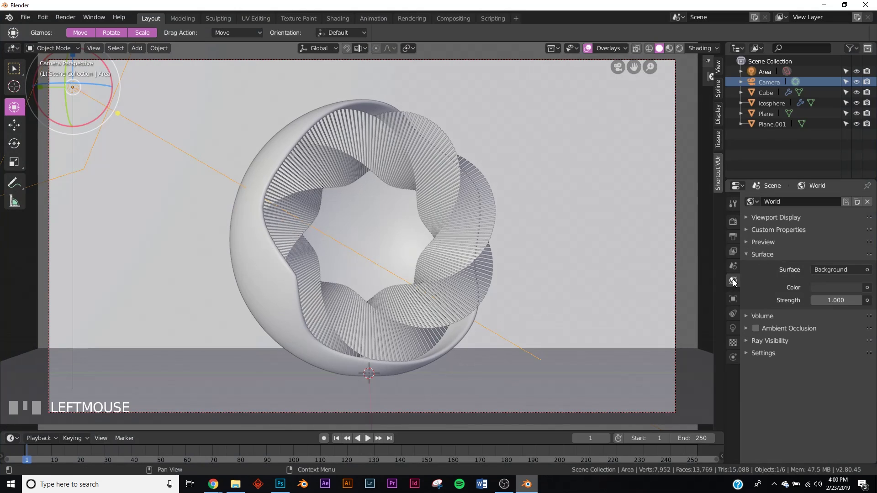
Step: Use reading_room_4k.hdr from the Desktop as the world's Environment Texture, previewed rendered
left_click(868, 288)
left_click(678, 332)
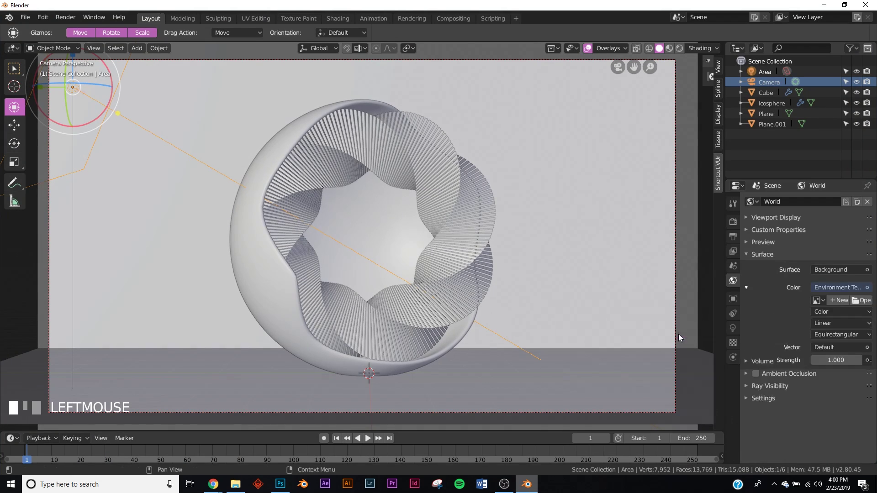
left_click(865, 301)
left_click(31, 161)
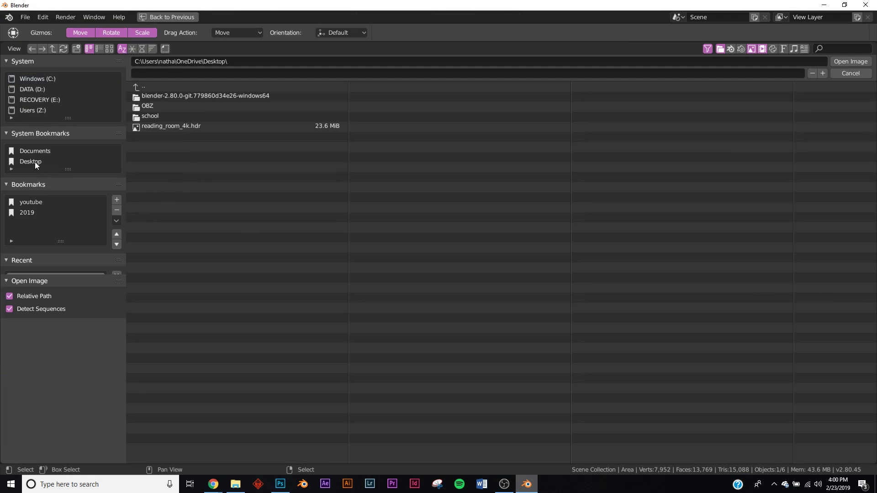
double_click(185, 125)
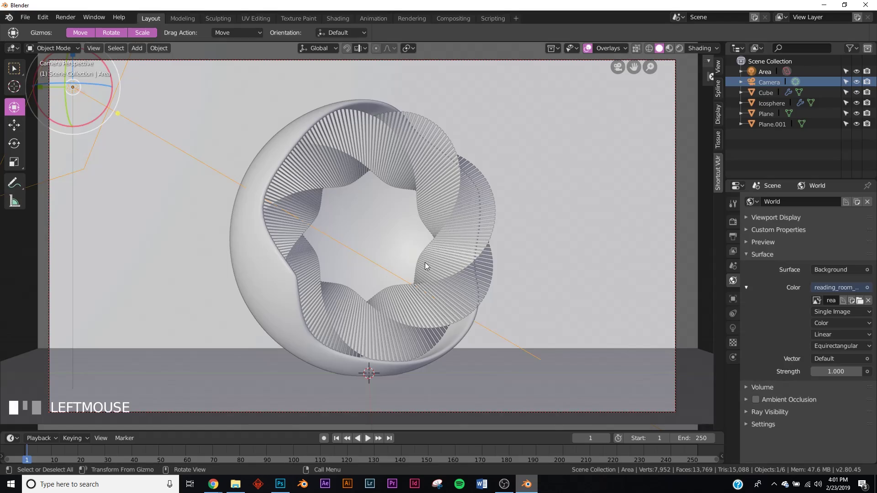
key("z")
left_click(500, 257)
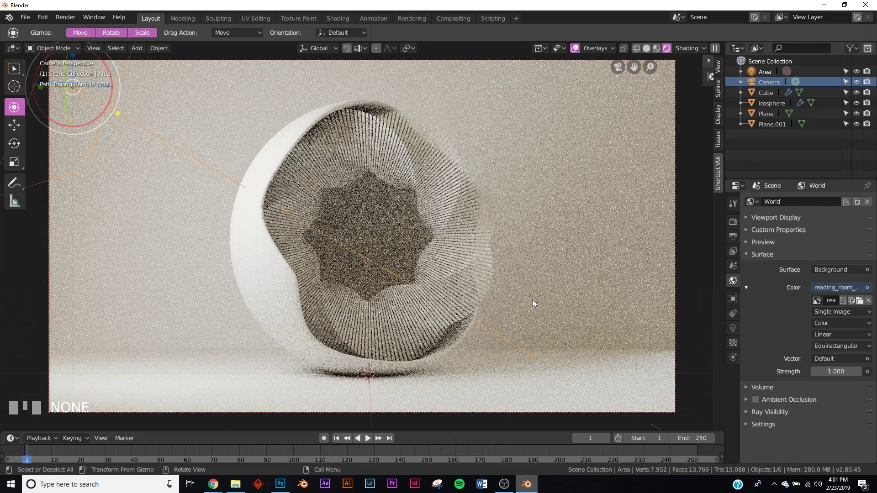
Step: Set the world strength to 0.2 and return the viewport to solid shading
left_click(842, 372)
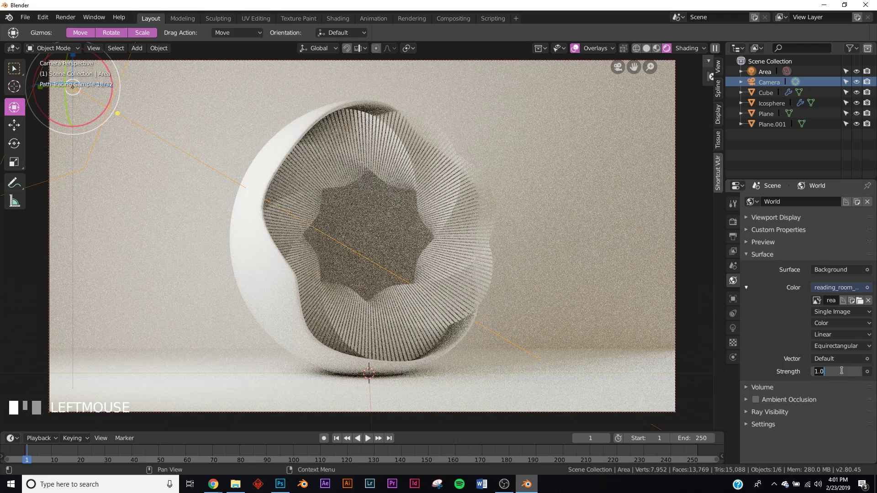
type("0.2")
key("KP_Enter")
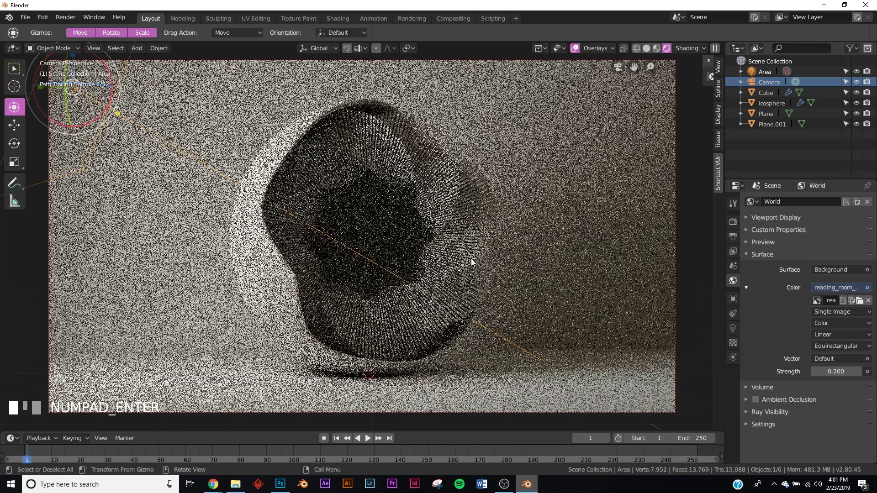
key("z")
left_click(536, 263)
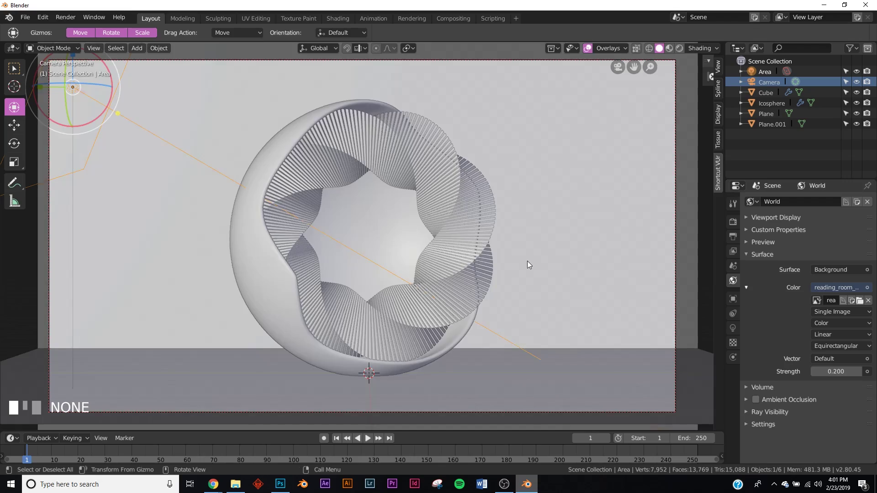
Step: Display the darkest swatch's values (RGB 12, 24, 36, hex 0C1824) in Adobe Color's theme
mouse_move(213, 485)
left_click(259, 445)
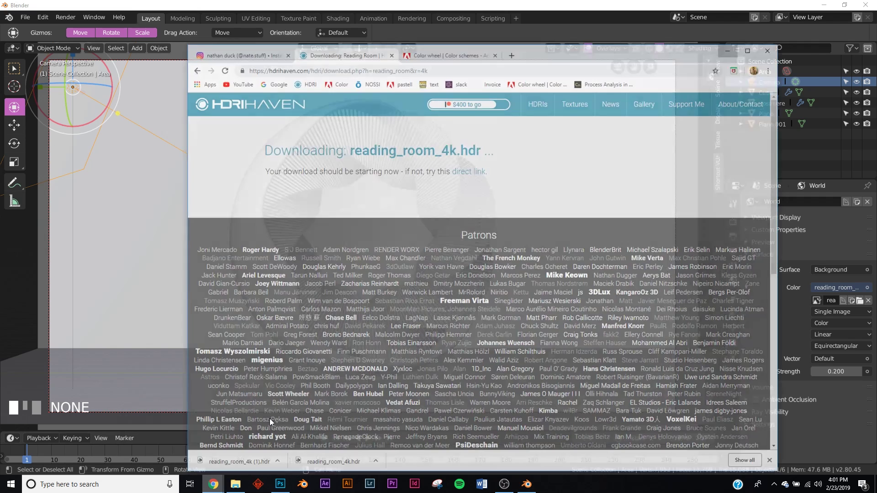
left_click(467, 36)
double_click(713, 25)
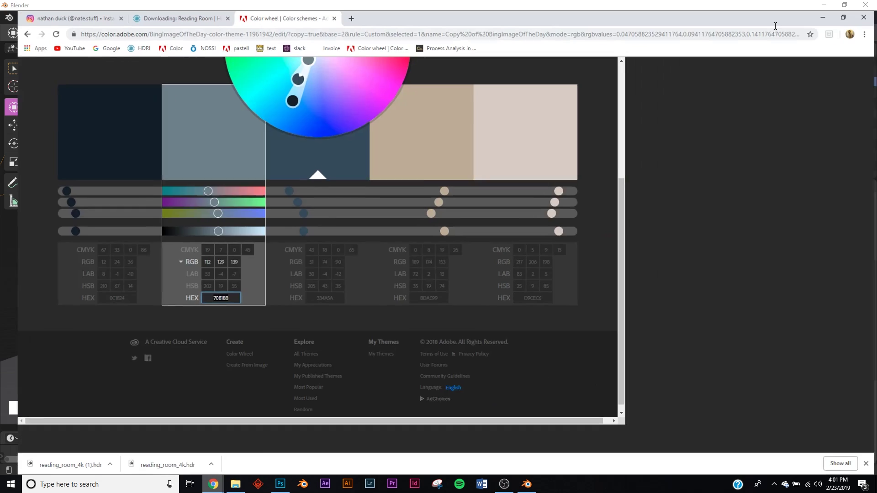
scroll(338, 88, "down", 5)
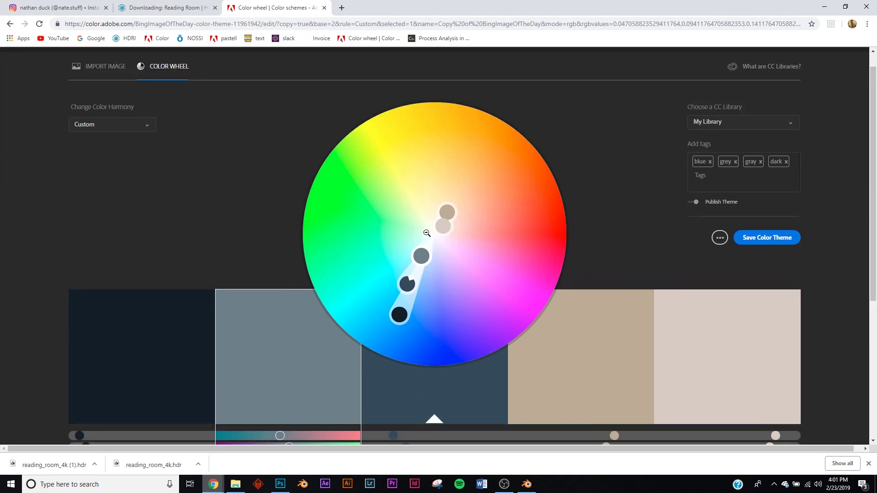
scroll(180, 103, "up", 5)
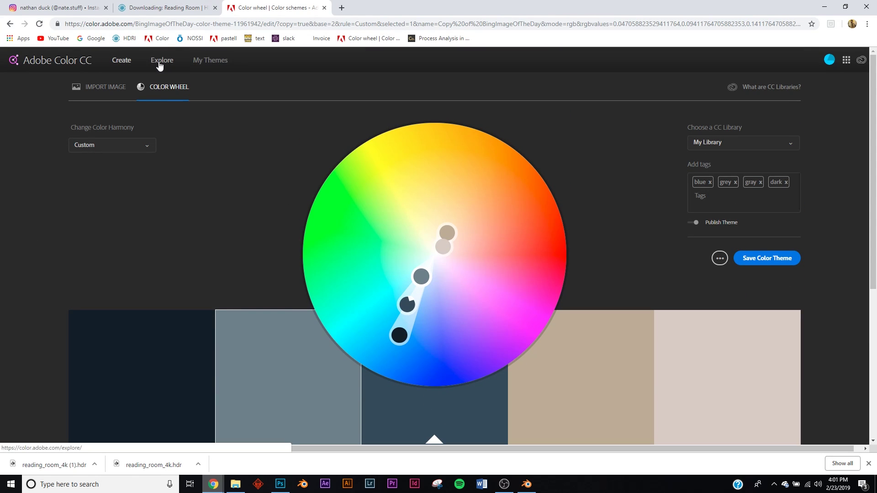
scroll(165, 151, "down", 5)
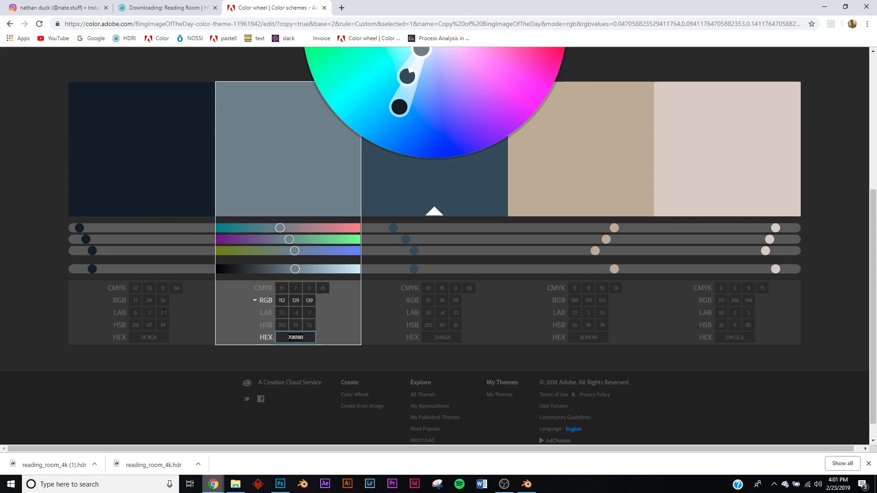
left_click(128, 154)
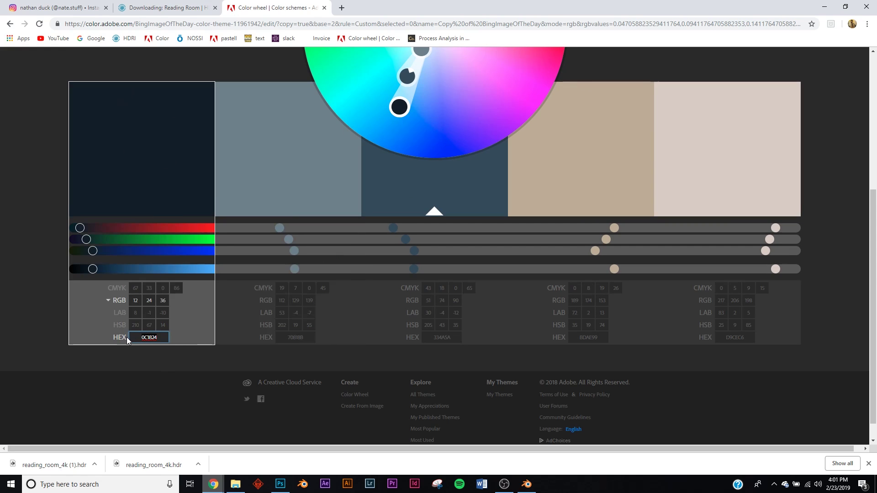
Step: Give the backdrop plane a new material with the pasted dark navy hex base colour
left_click(526, 484)
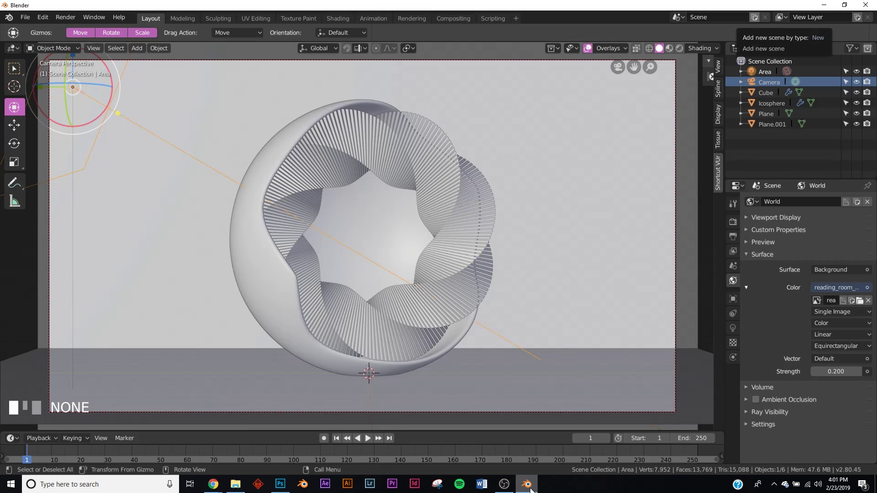
left_click(153, 210)
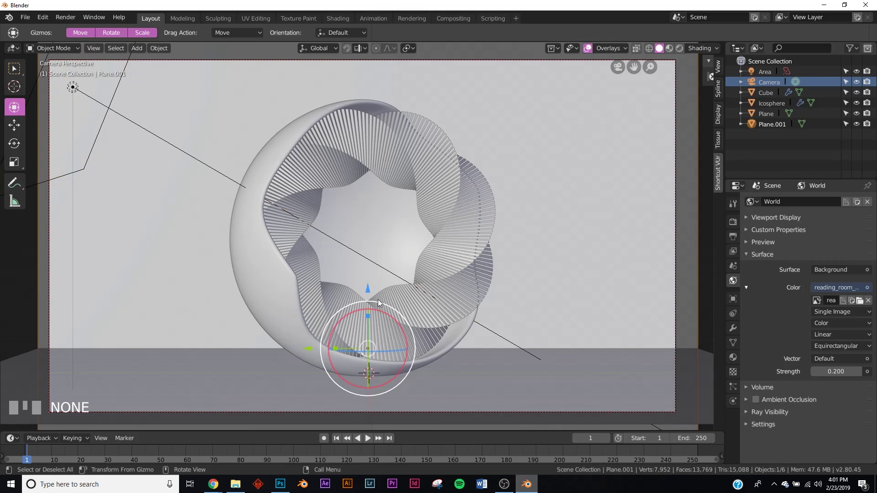
left_click(733, 357)
left_click(807, 238)
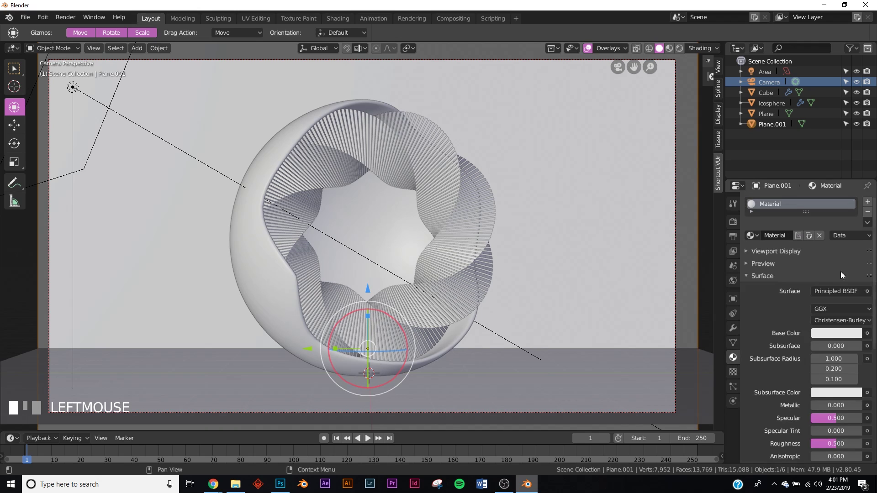
left_click(827, 333)
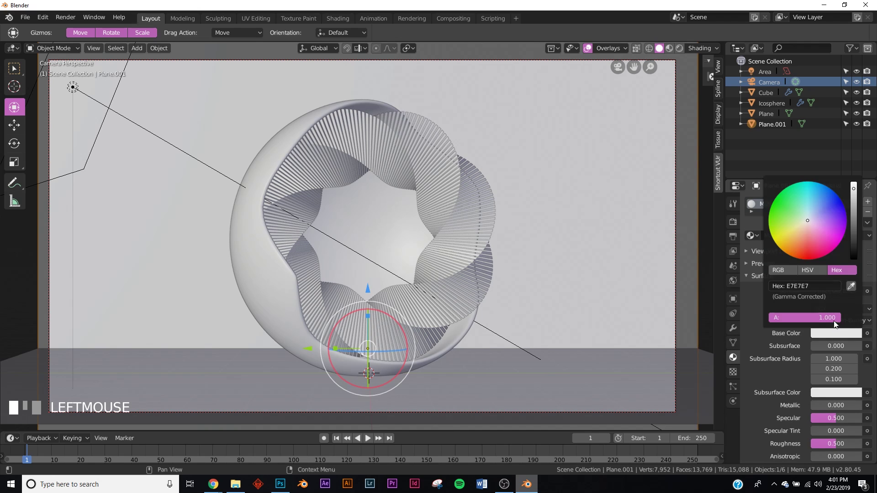
left_click(816, 271)
left_click(838, 270)
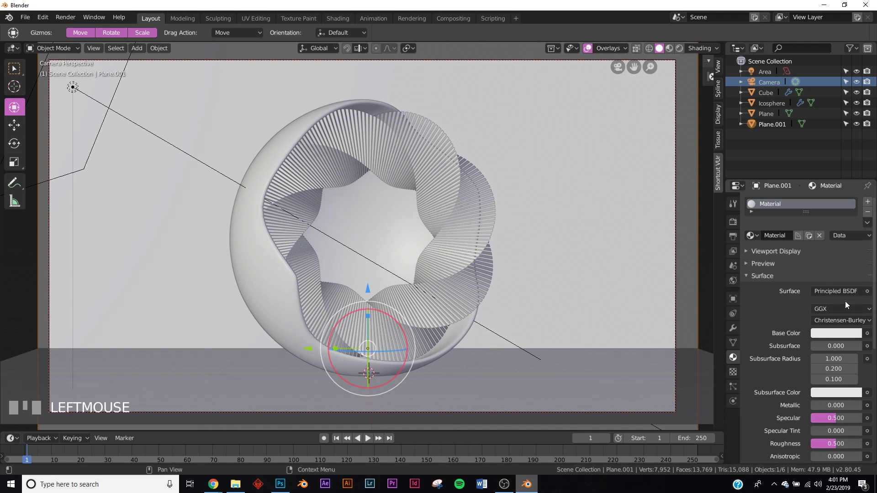
left_click(843, 334)
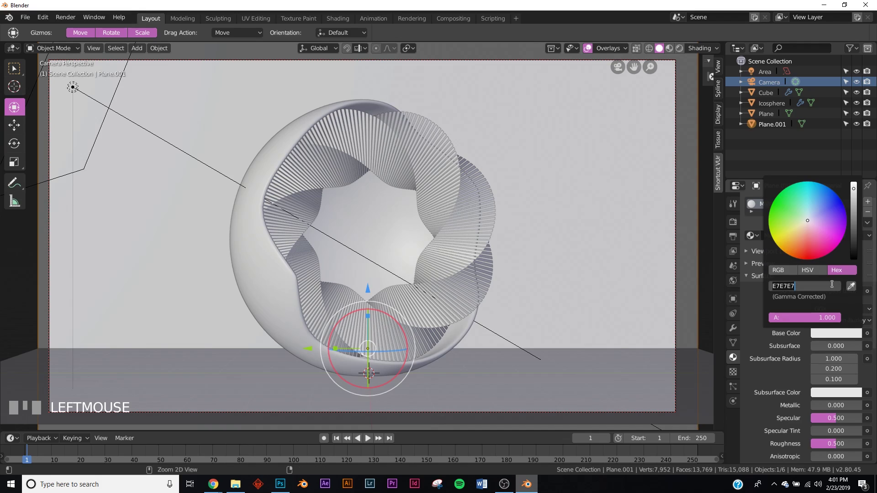
key("ctrl+v")
key("Return")
key("z")
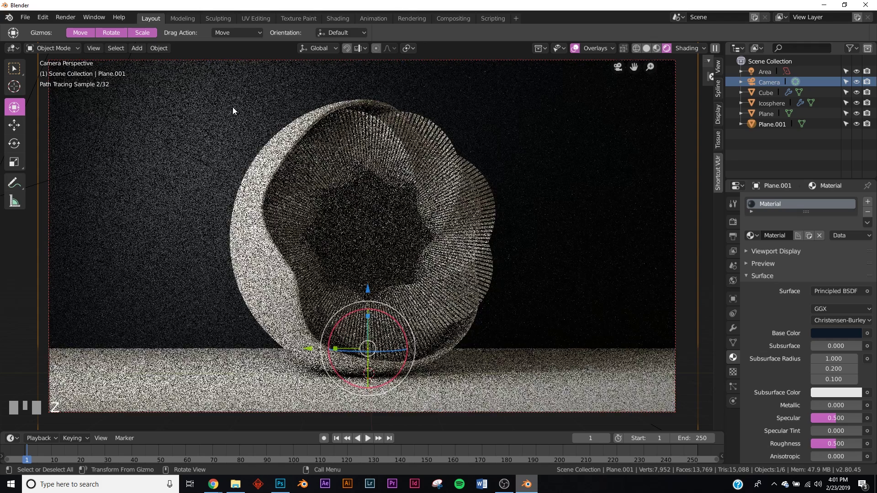
key("z")
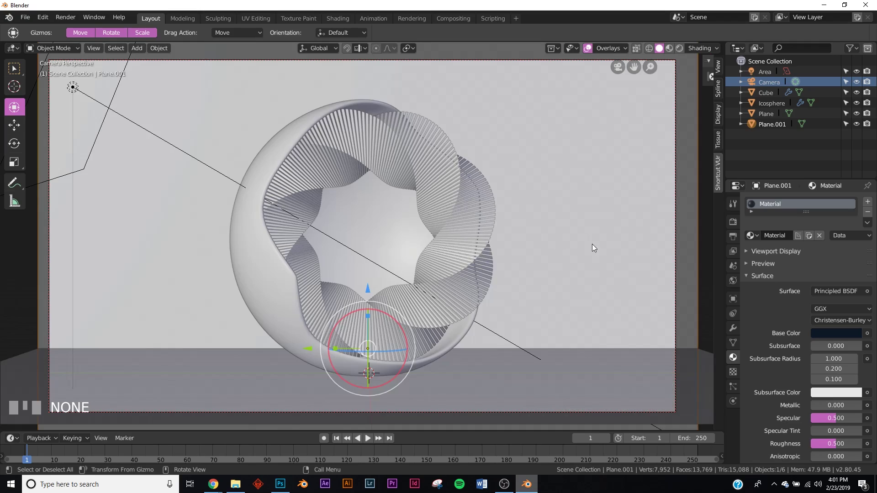
Step: Assign the backdrop's existing 'Material' to the floor plane
left_click(590, 381)
left_click(753, 236)
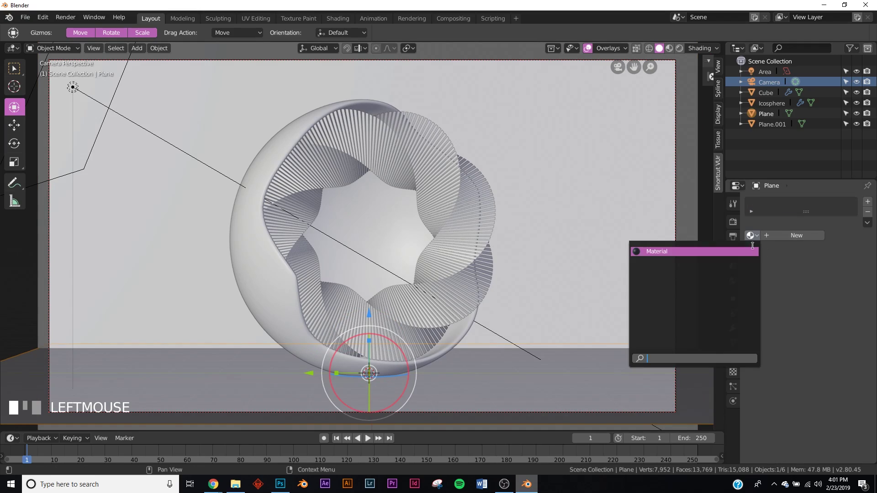
left_click(687, 254)
left_click(522, 155)
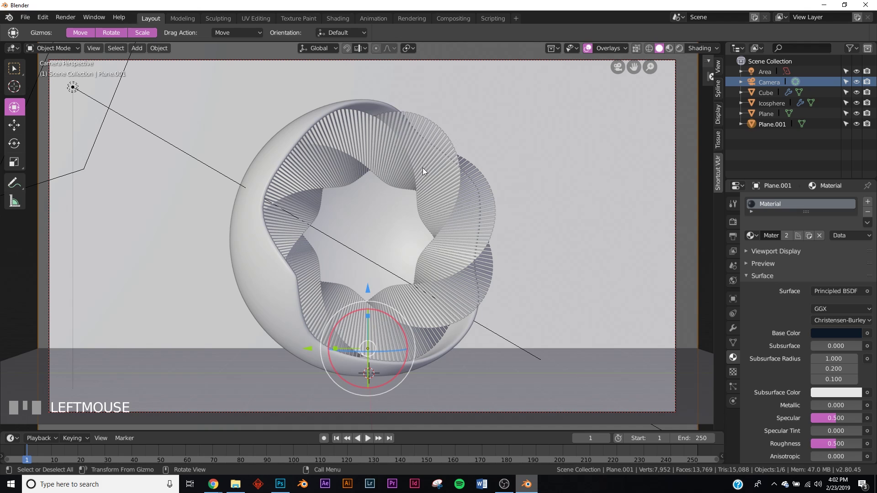
Step: Select the twisted ribbon Cube and look up the beige BDAE99 swatch in Adobe Color
left_click(429, 155)
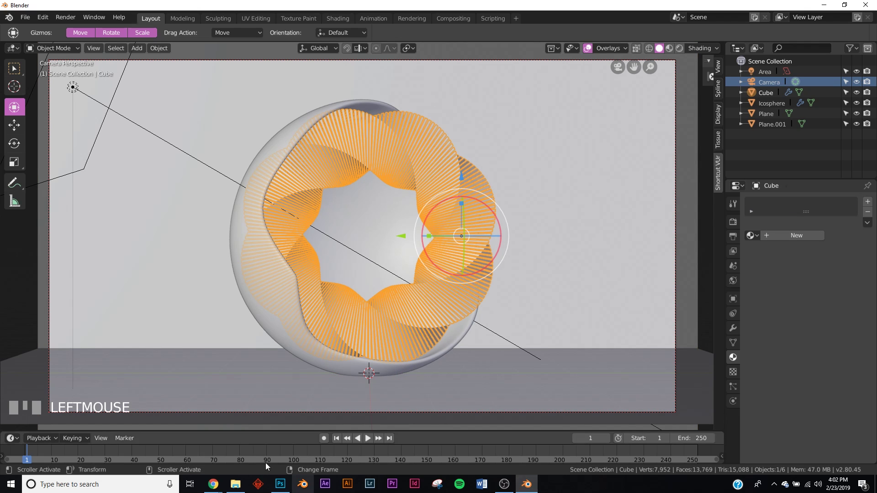
mouse_move(213, 484)
left_click(253, 446)
left_click(566, 155)
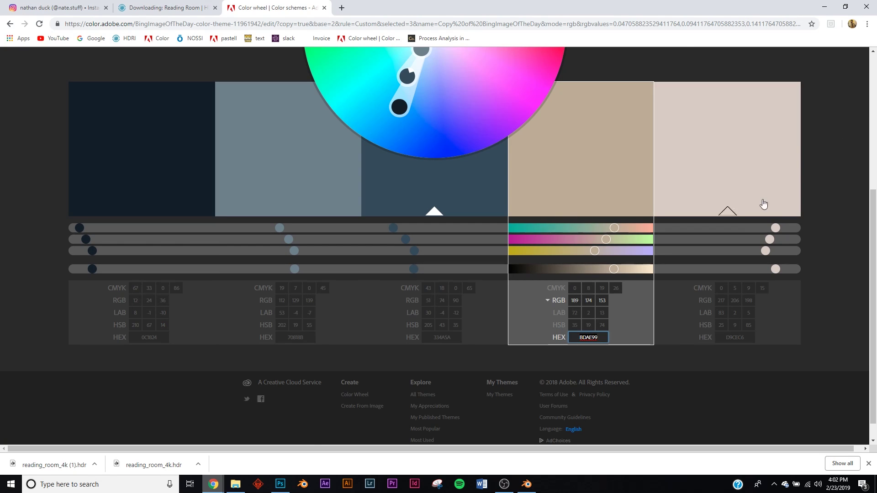
key("alt+Tab")
Step: Create a new material for the ribbon with Base Color hex BDAE99
left_click(787, 235)
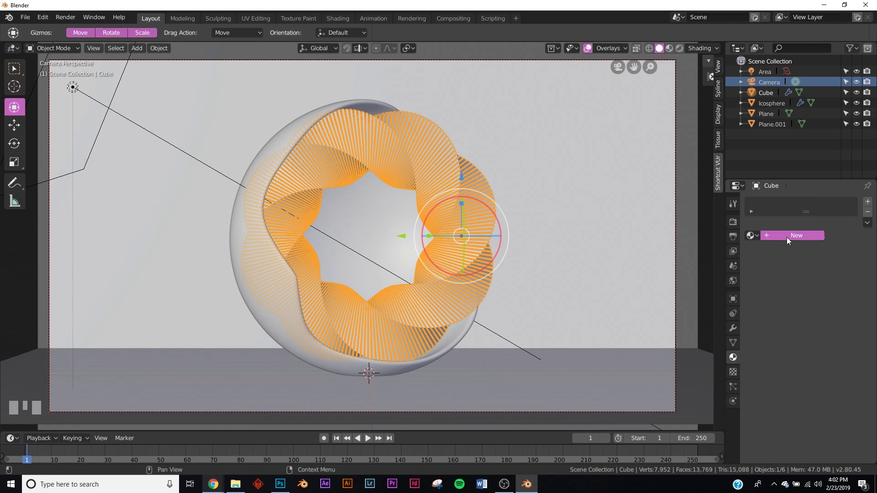
left_click(836, 334)
left_click(819, 284)
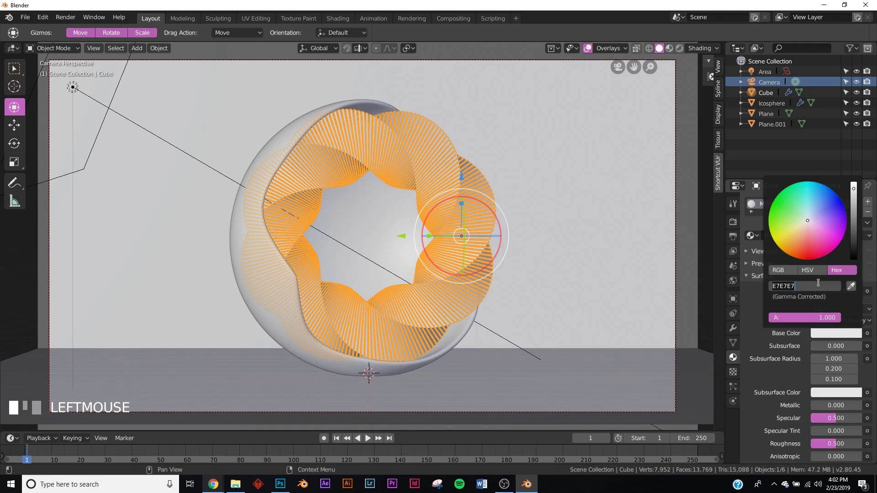
key("ctrl+v")
key("Return")
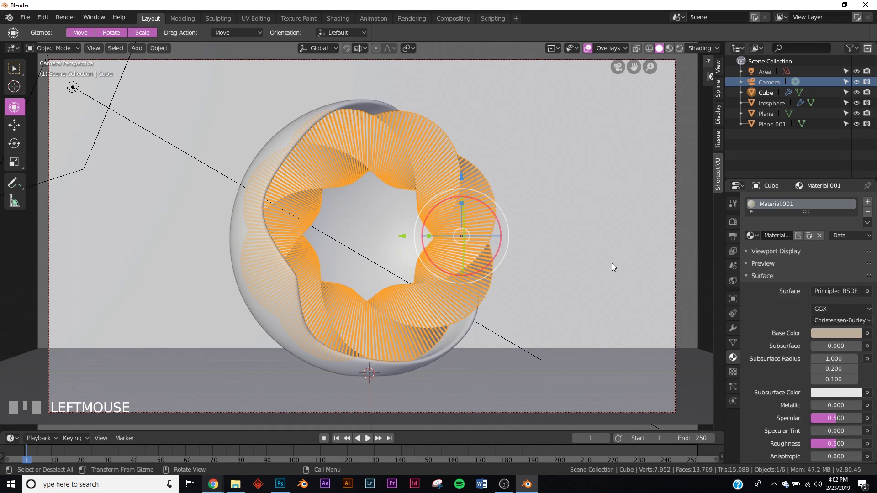
Step: Select the backdrop plane and switch the viewport to rendered preview
left_click(612, 263)
key("z")
left_click(606, 216)
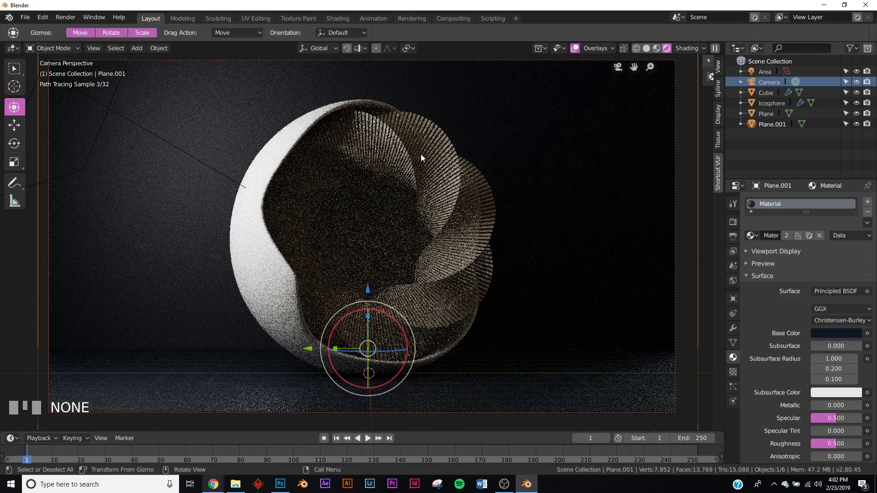
Step: Scale up the area light and preview the camera view rendered
key("s")
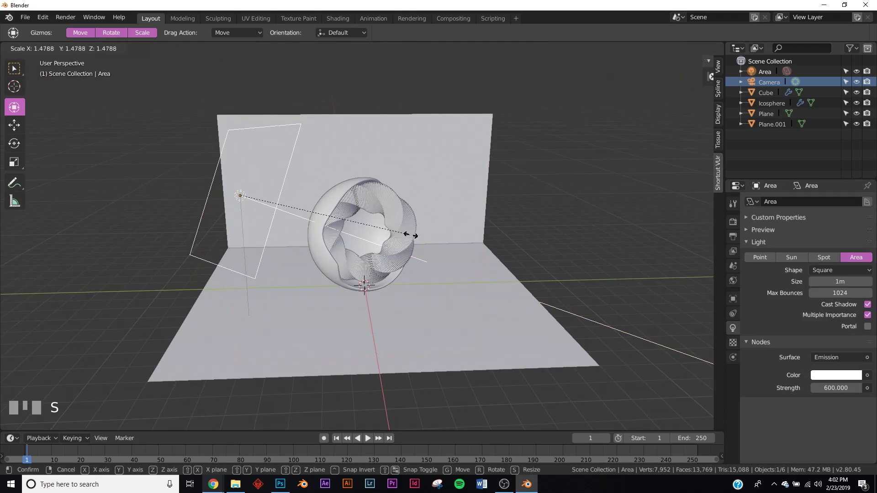
left_click(412, 235)
key("KP_0")
key("z")
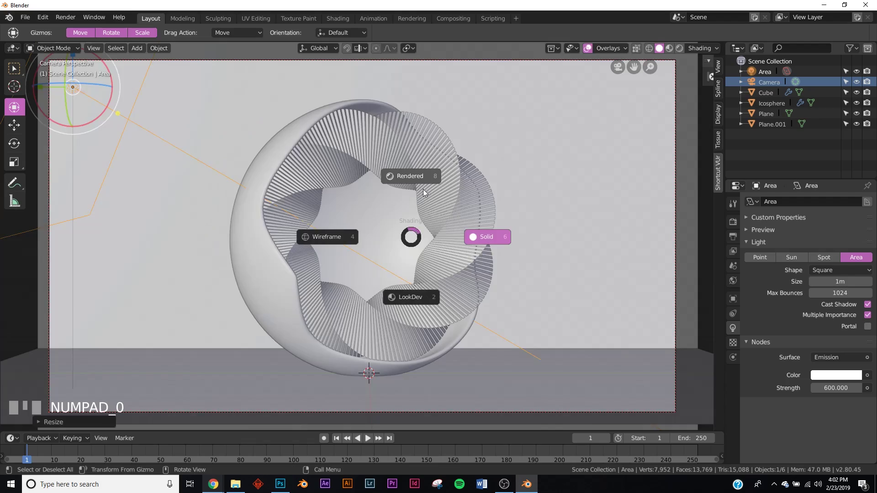
left_click(514, 216)
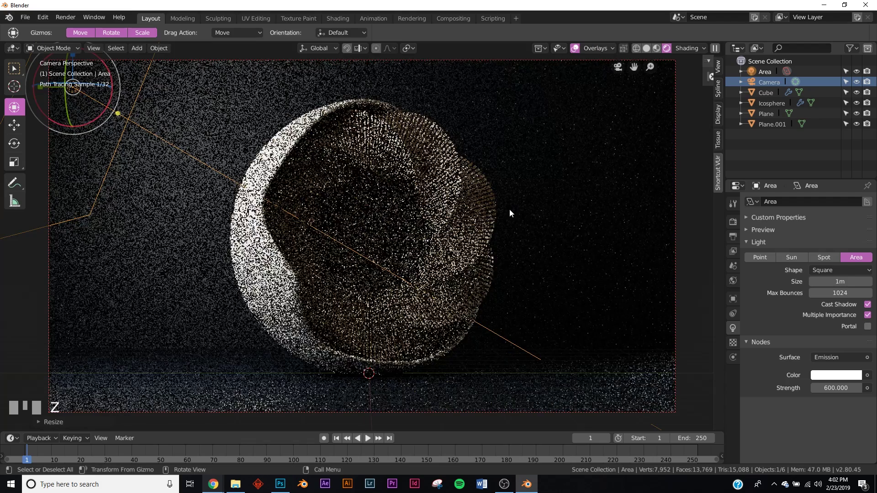
Step: Select the area light, keep World Strength at 0.5, and return to rendered preview
key("z")
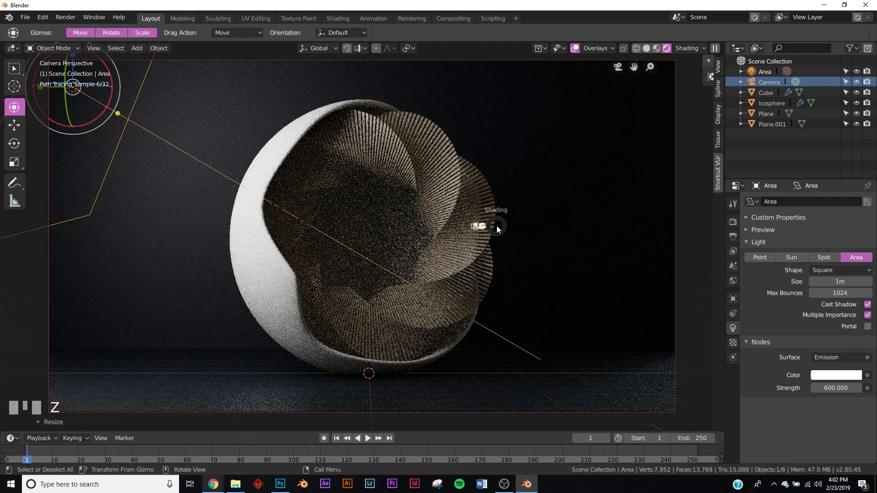
key("6")
middle_click_drag(248, 213, 231, 217)
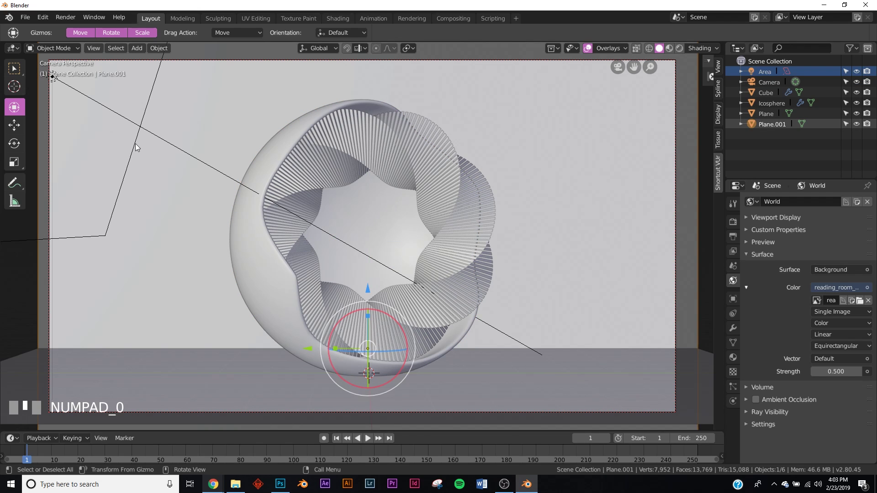
left_click(136, 147)
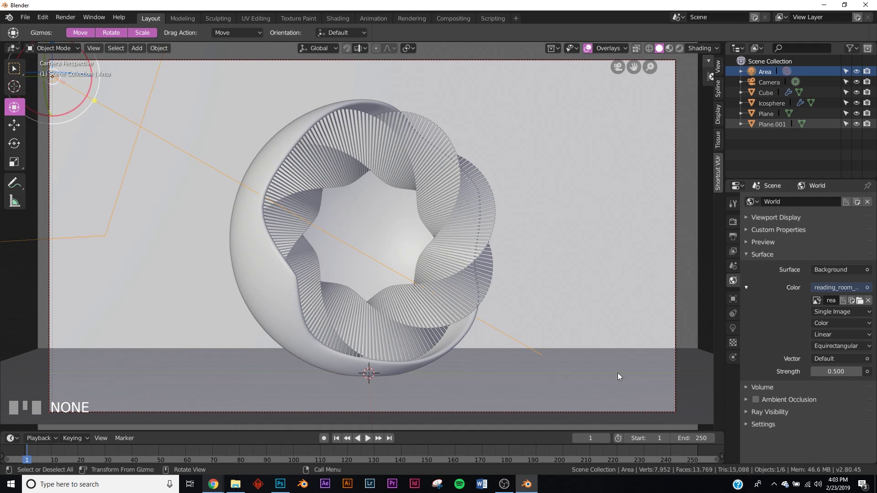
left_click(839, 372)
left_click(833, 400)
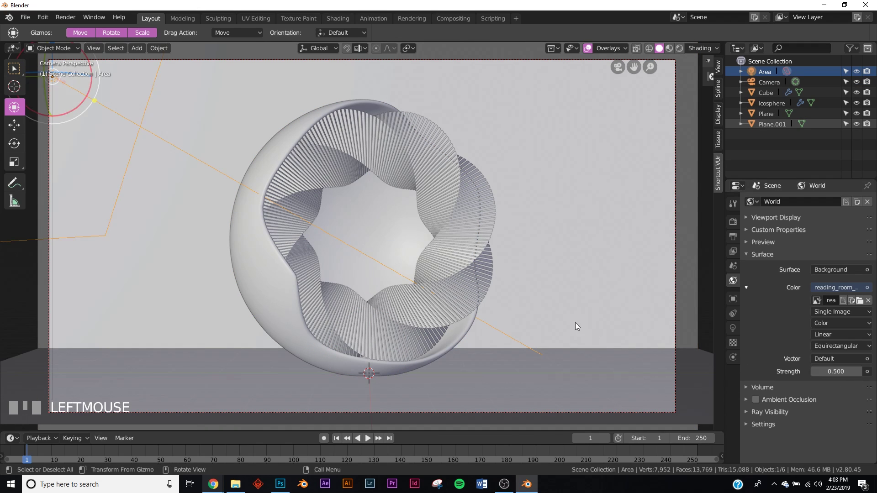
key("z")
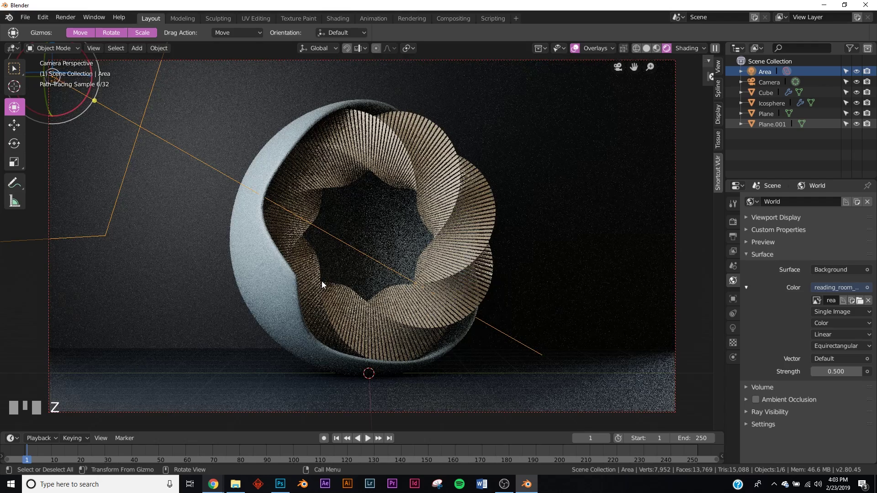
Step: Add a point light and move it sideways and upward toward the ring's centre
key("z")
mouse_move(489, 222)
middle_mouse_down()
mouse_move(518, 236)
mouse_move(425, 249)
mouse_move(399, 200)
middle_mouse_up()
key("shift+a")
left_click(425, 196)
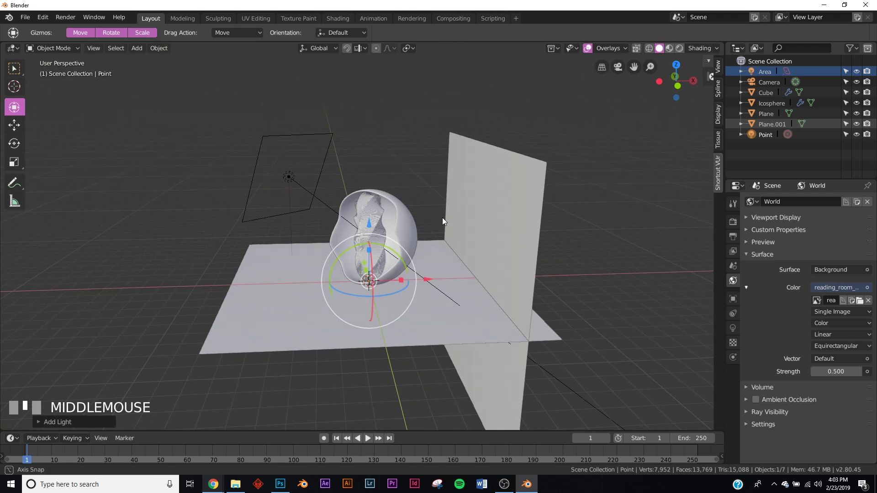
left_click_drag(423, 284, 506, 284)
left_click_drag(453, 225, 450, 194)
Step: Set the point light Strength to 500 and preview the camera view rendered
left_click(736, 329)
left_click(840, 365)
type("500")
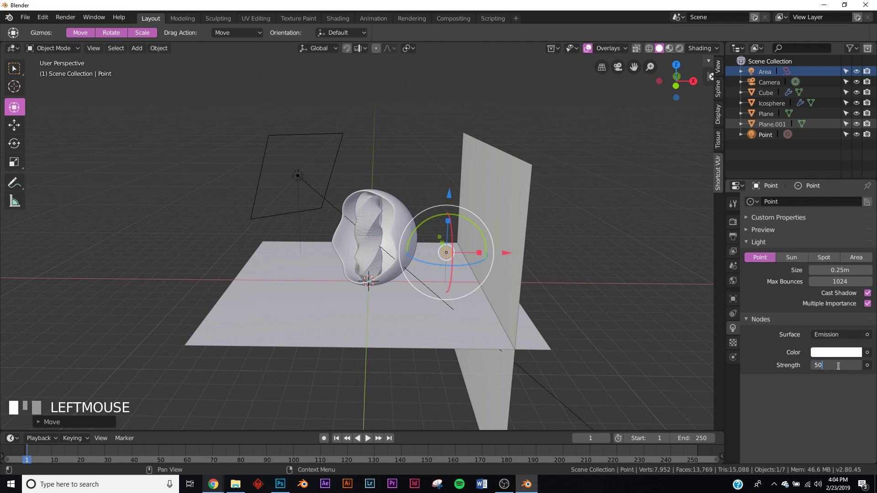
key("KP_Enter")
key("KP_0")
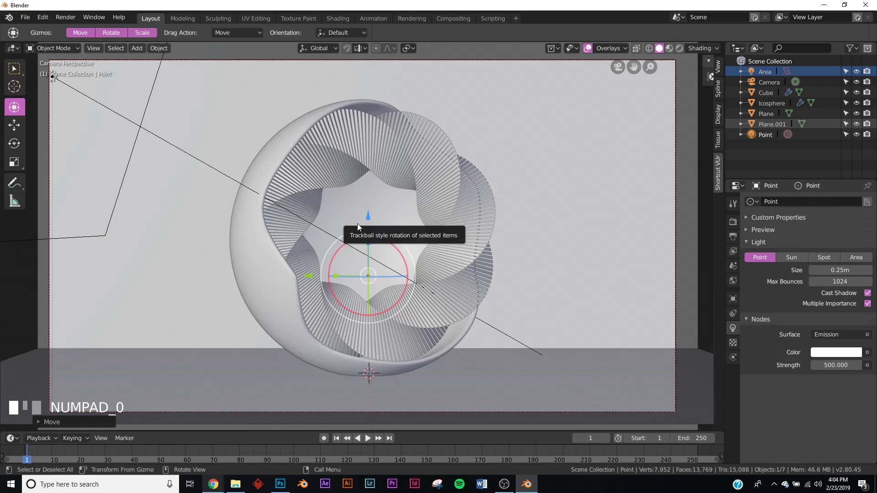
key("z")
left_click(379, 169)
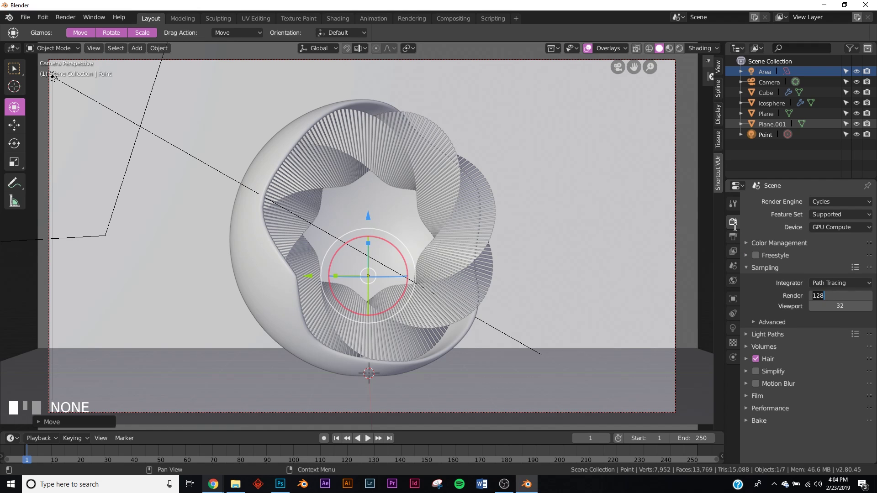
Step: Keep render samples at 128 and enable Denoising in View Layer Properties
left_click(735, 224)
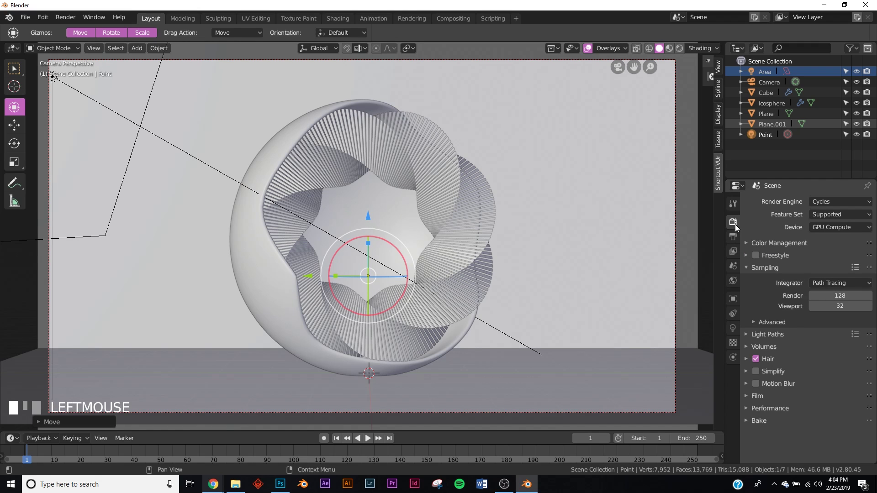
left_click(844, 296)
key("KP_0")
left_click(733, 252)
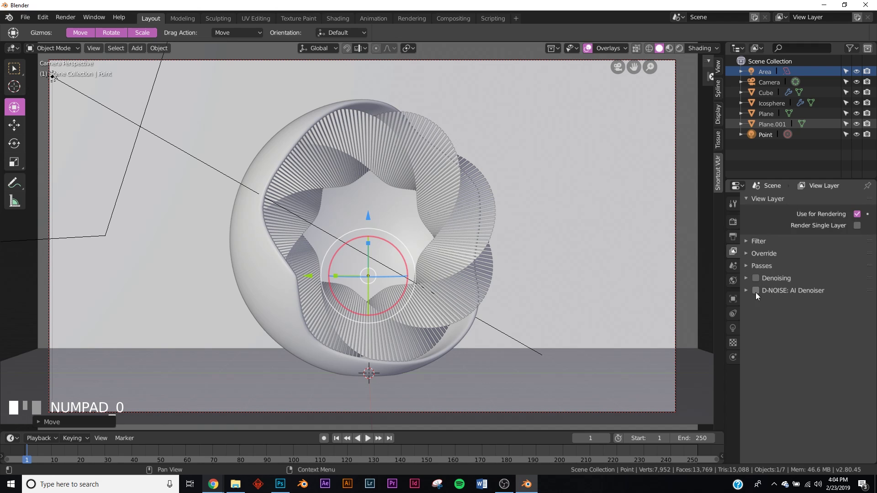
left_click(755, 280)
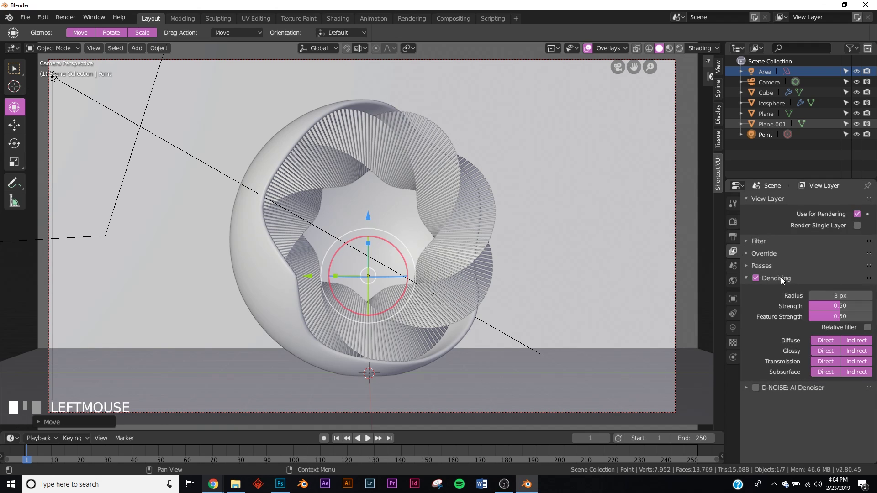
left_click(780, 277)
Step: Set the 1920×1080 output Resolution % to 200 and open the Render menu
left_click(733, 222)
left_click(733, 236)
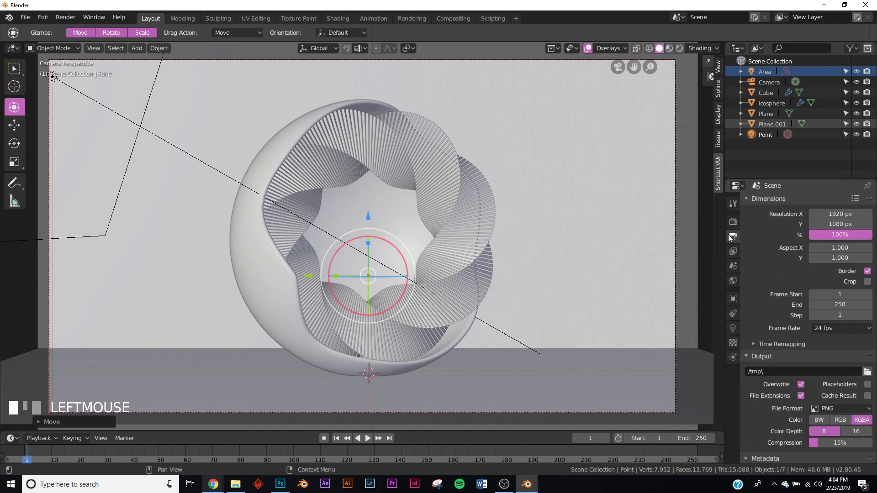
left_click(838, 236)
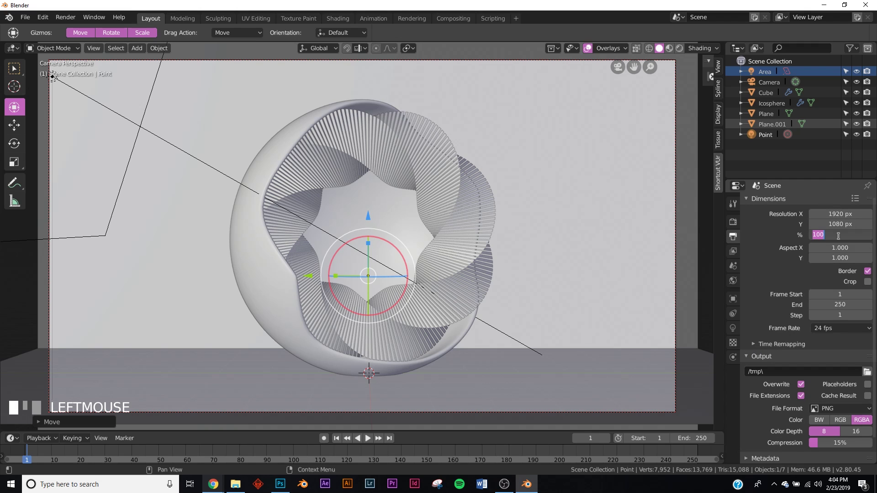
type("200")
key("KP_Enter")
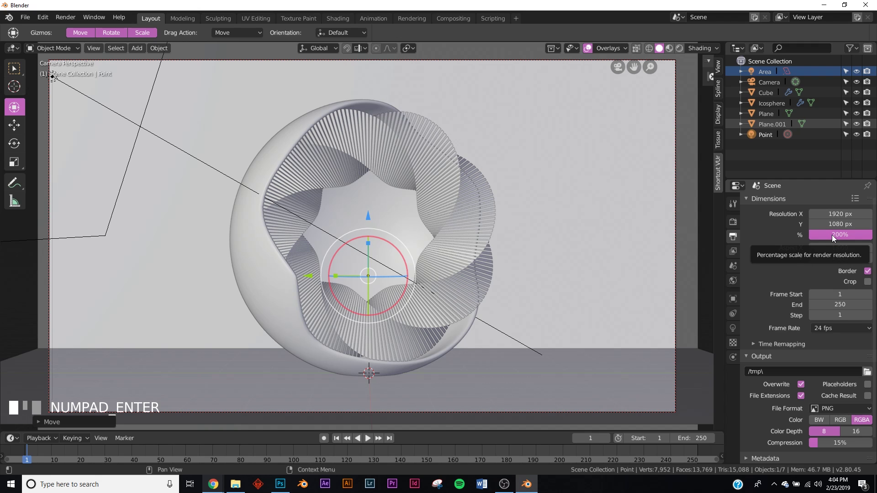
left_click(57, 17)
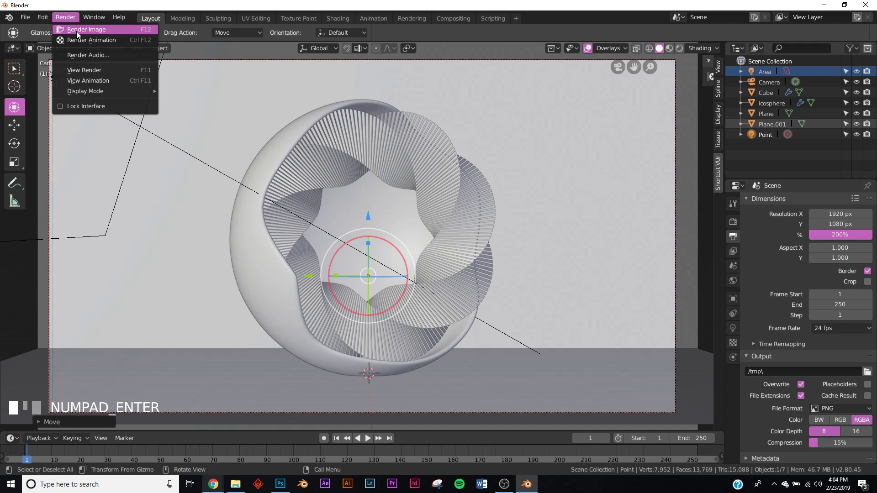